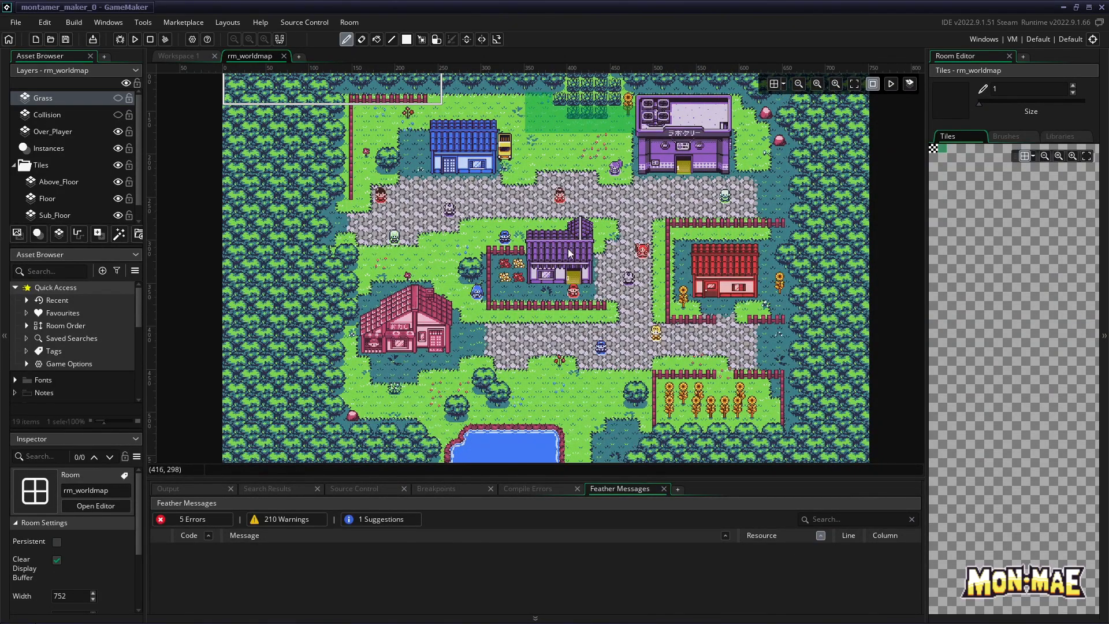
Step: Close the docked Asset Browser section and enlarge the rm_worldmap layer list to show every layer
right_click(92, 255)
left_click(97, 257)
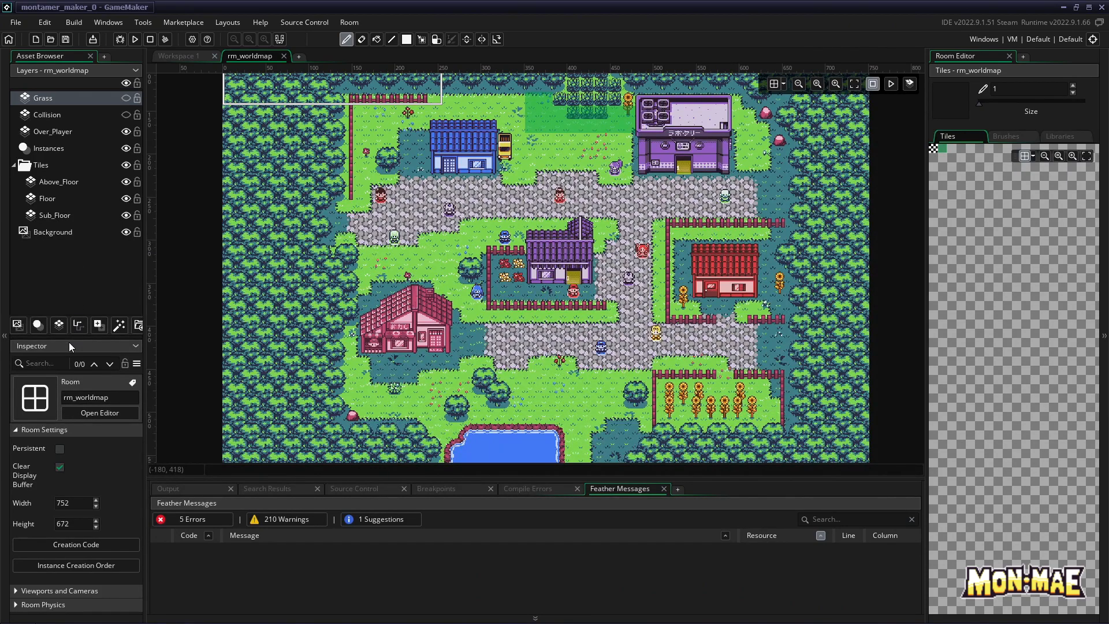
left_click_drag(72, 338, 72, 470)
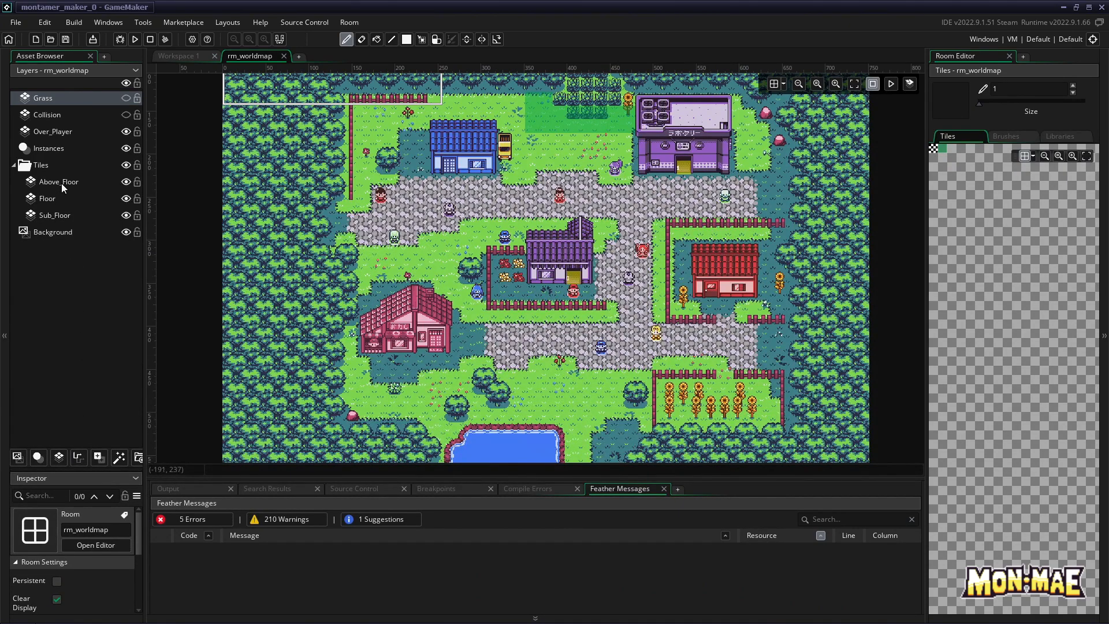
Step: Toggle the Above_Floor layer's visibility to examine which tiles it holds, leaving it hidden
left_click(62, 182)
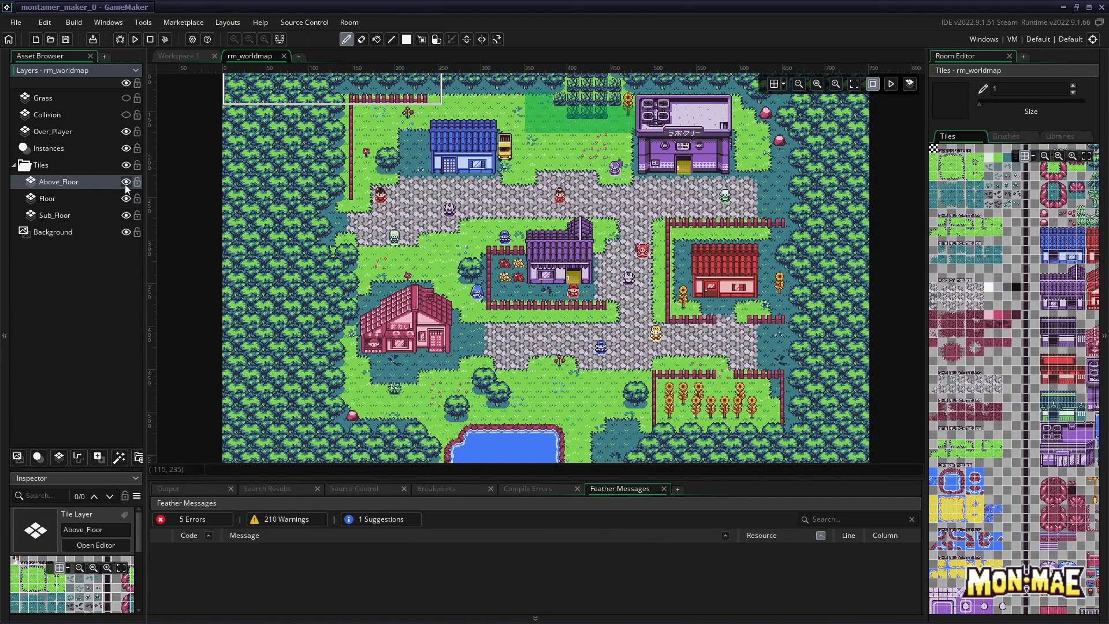
left_click(125, 185)
left_click(125, 185)
left_click(125, 185)
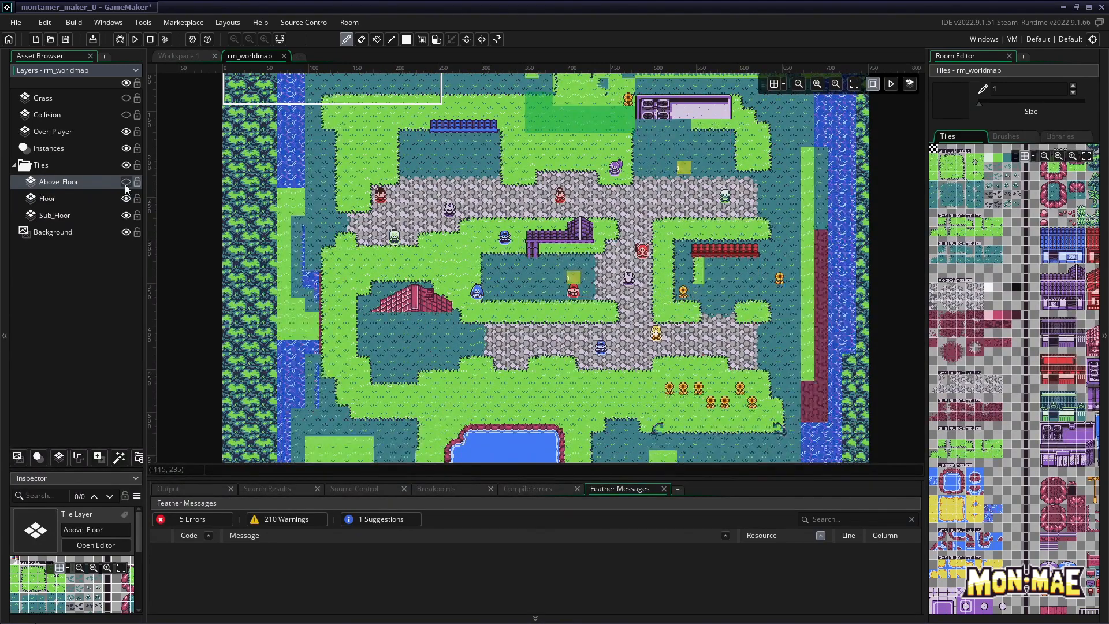
left_click(126, 185)
left_click(125, 185)
Step: Toggle the Floor layer's visibility to examine its tiles, leaving it hidden
left_click(119, 200)
left_click(124, 199)
left_click(125, 199)
left_click(125, 199)
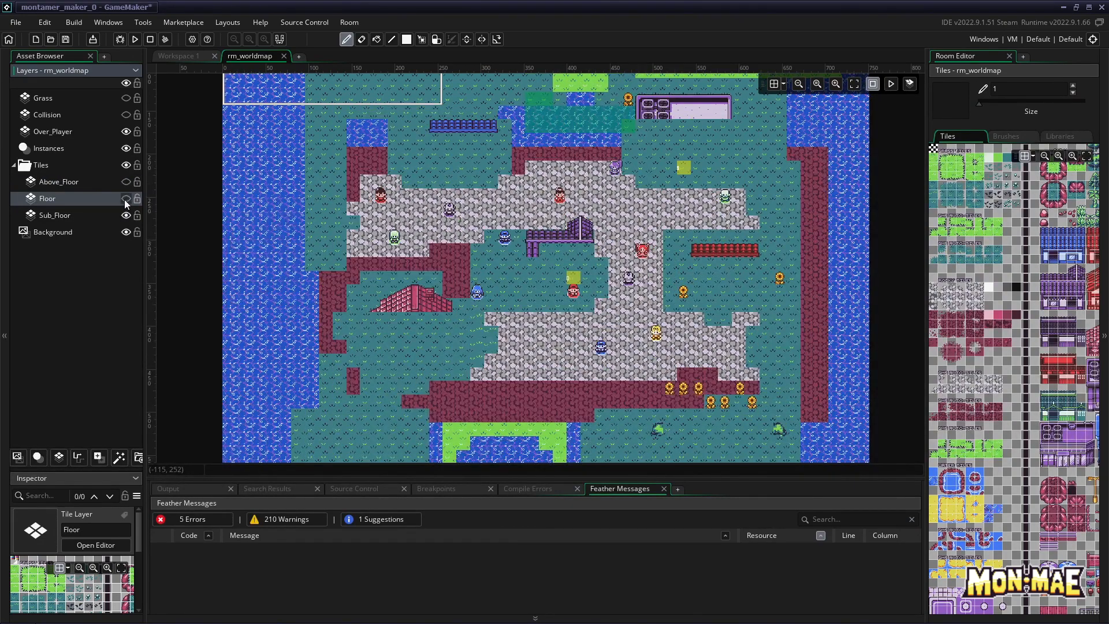
left_click(125, 199)
left_click(125, 199)
left_click(125, 199)
left_click(125, 199)
Step: Toggle the Sub_Floor layer's visibility to compare its base tiles with the background, leaving it shown
left_click(100, 215)
left_click(124, 216)
left_click(124, 216)
left_click(125, 216)
left_click(125, 216)
left_click(125, 216)
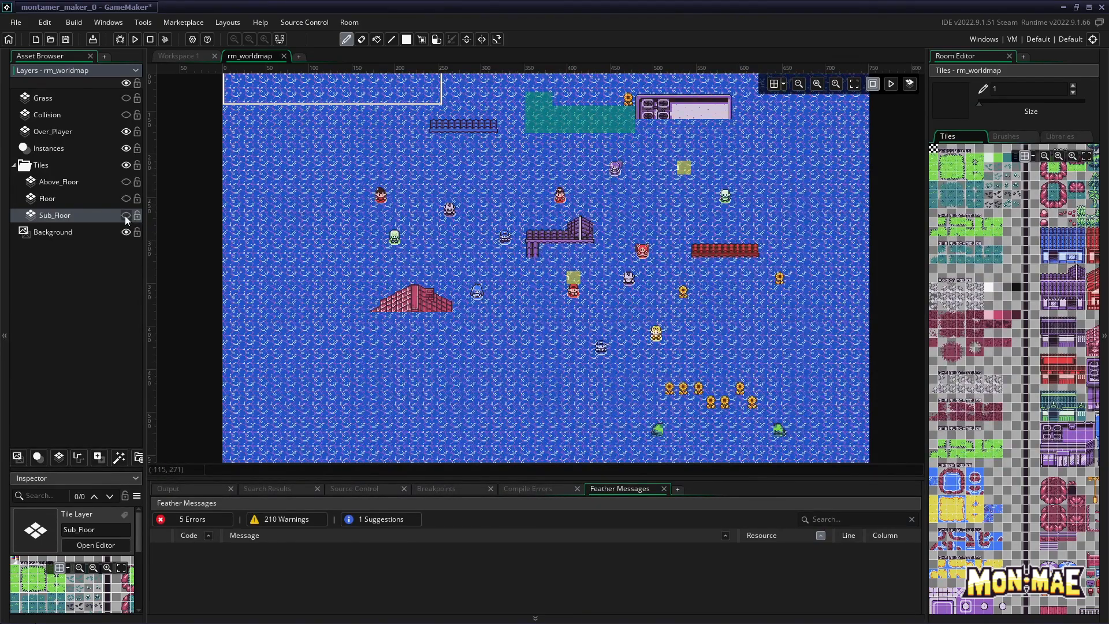
left_click(125, 216)
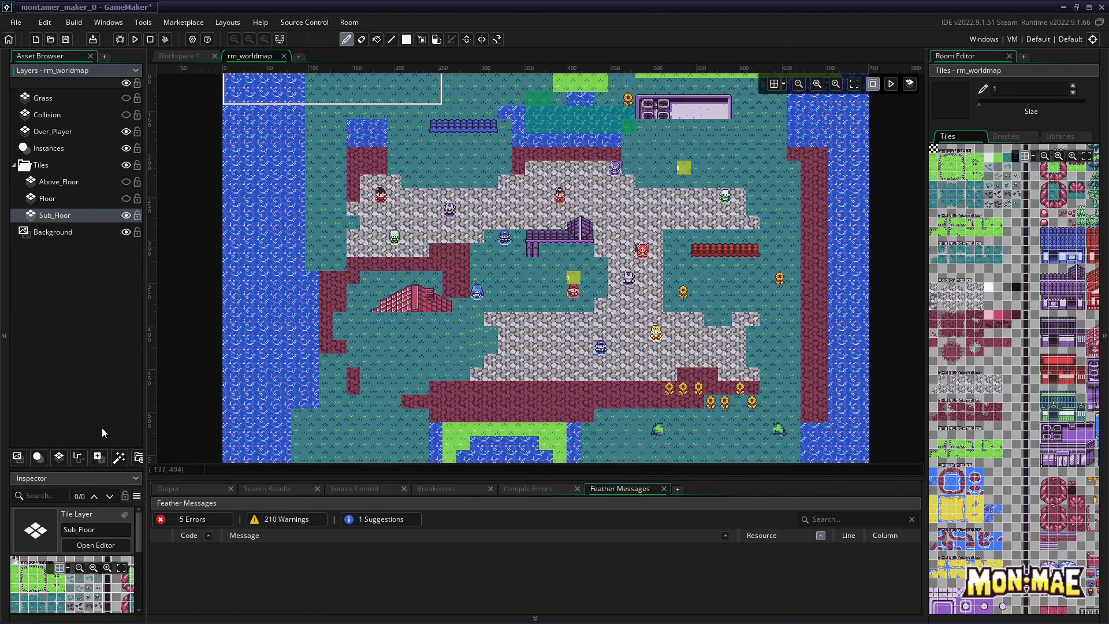
Step: Enlarge the Inspector and compare the depth of the tile, Instances and Over_Player layers, showing the hidden floor layers again
left_click_drag(96, 470, 102, 257)
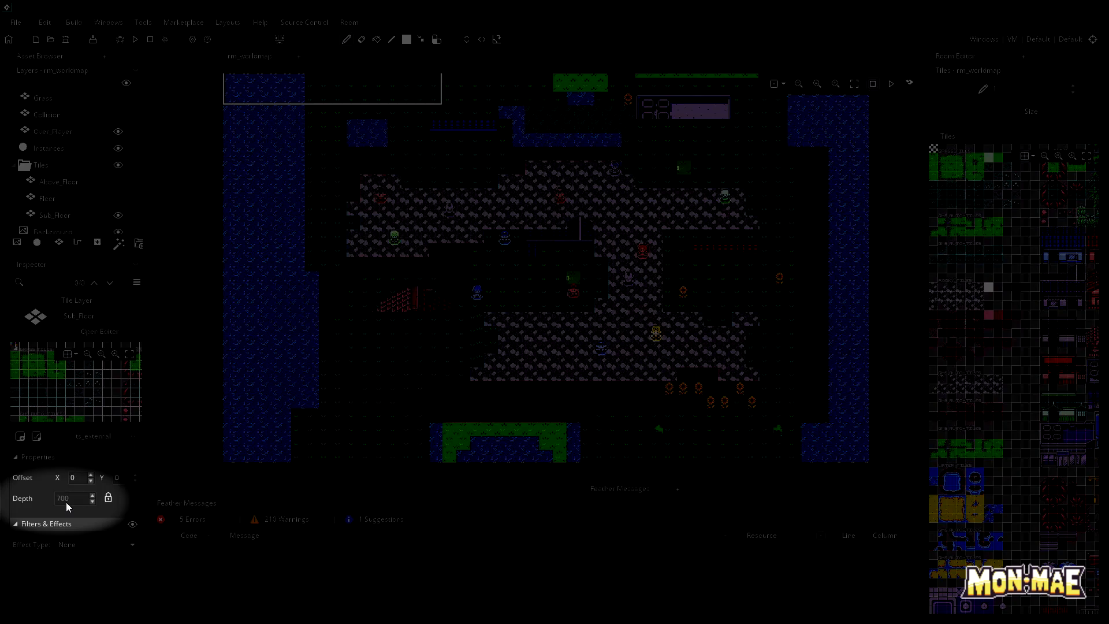
left_click(70, 200)
left_click(104, 181)
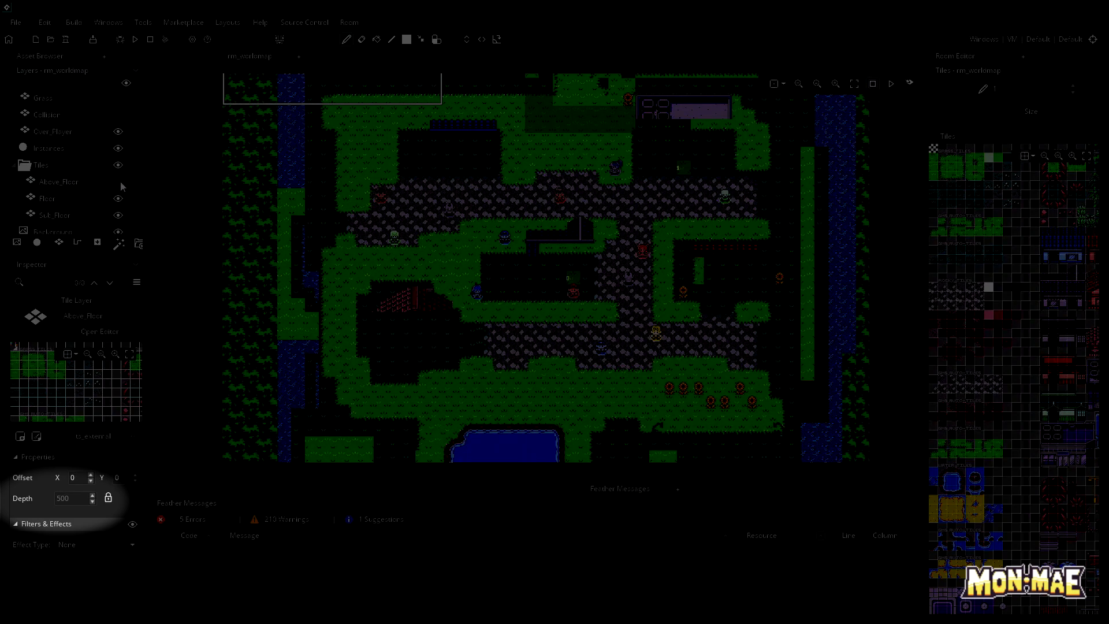
left_click(119, 182)
left_click(89, 148)
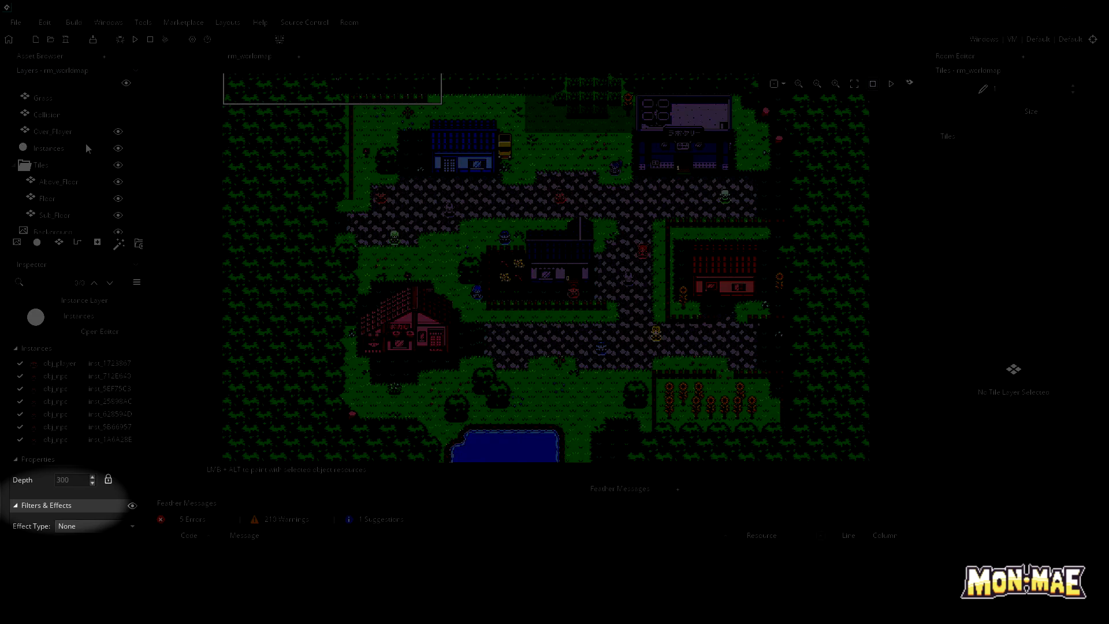
left_click(84, 135)
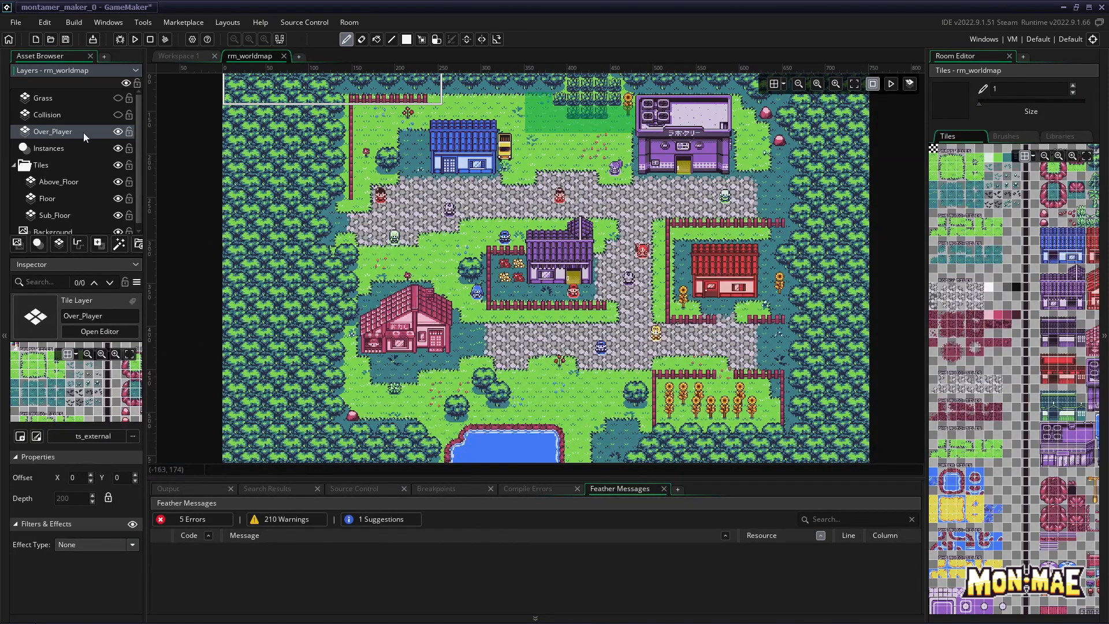
Step: Hide the Above_Floor, Floor, Sub_Floor and Background layers of rm_worldmap to examine the Background layer's role
left_click(118, 182)
left_click(118, 198)
left_click(99, 218)
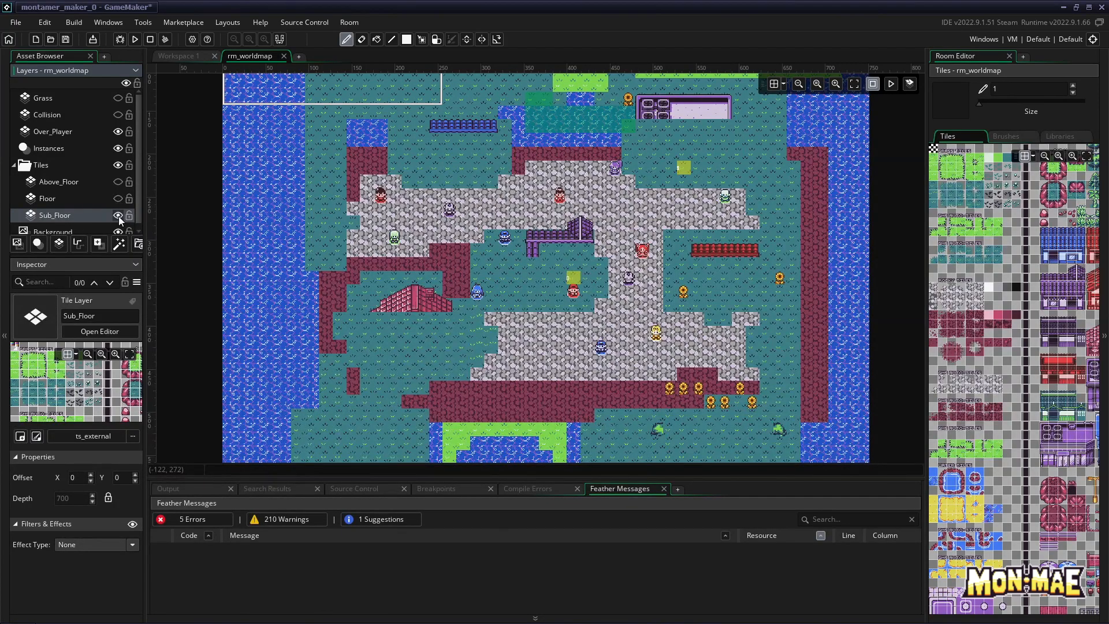
left_click(119, 216)
left_click(119, 232)
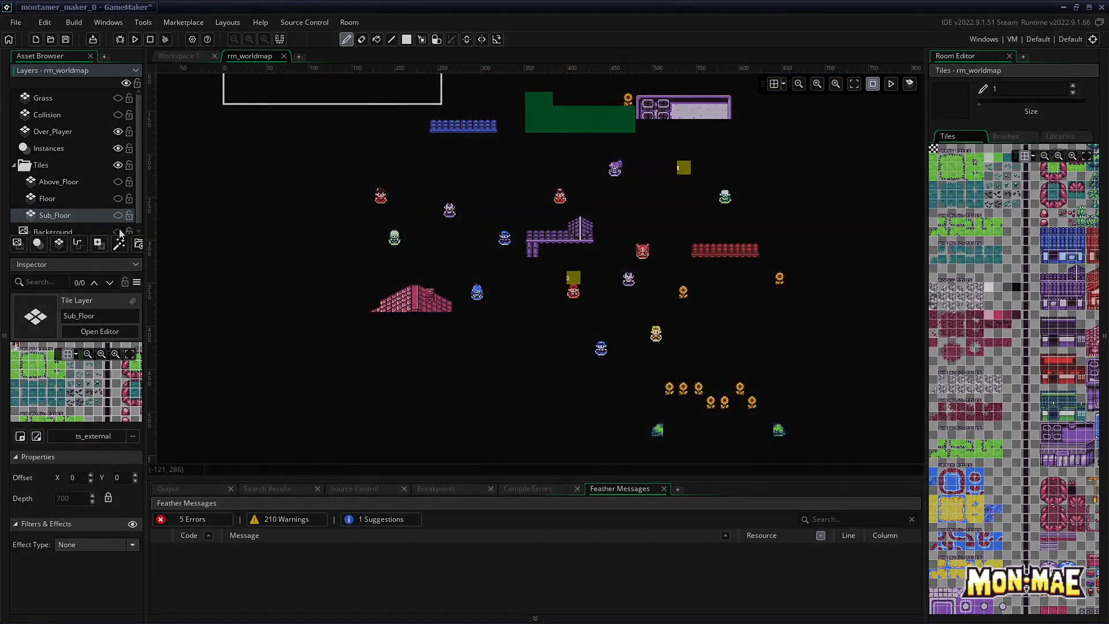
left_click(119, 230)
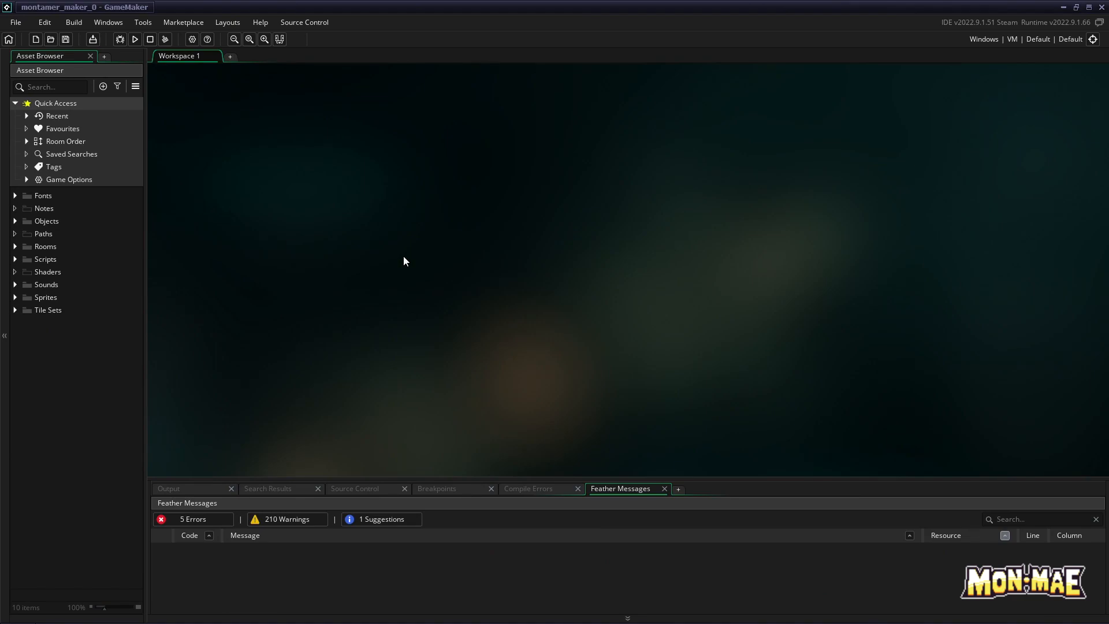
Step: Open the rm_room template from the Duplicate Me folder under Rooms
left_click(15, 246)
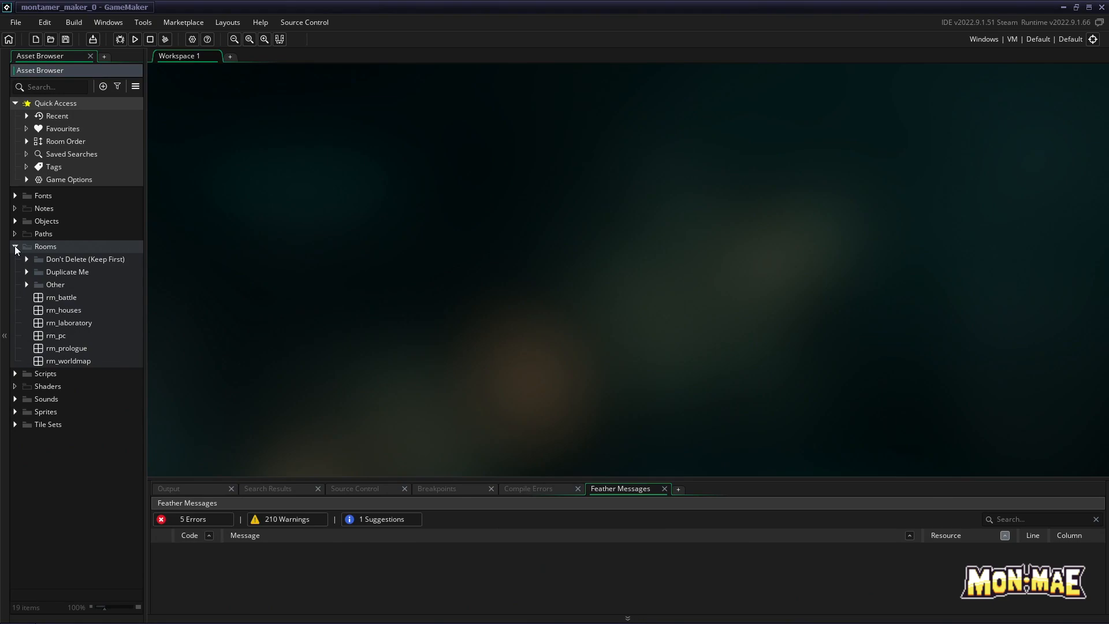
left_click(70, 272)
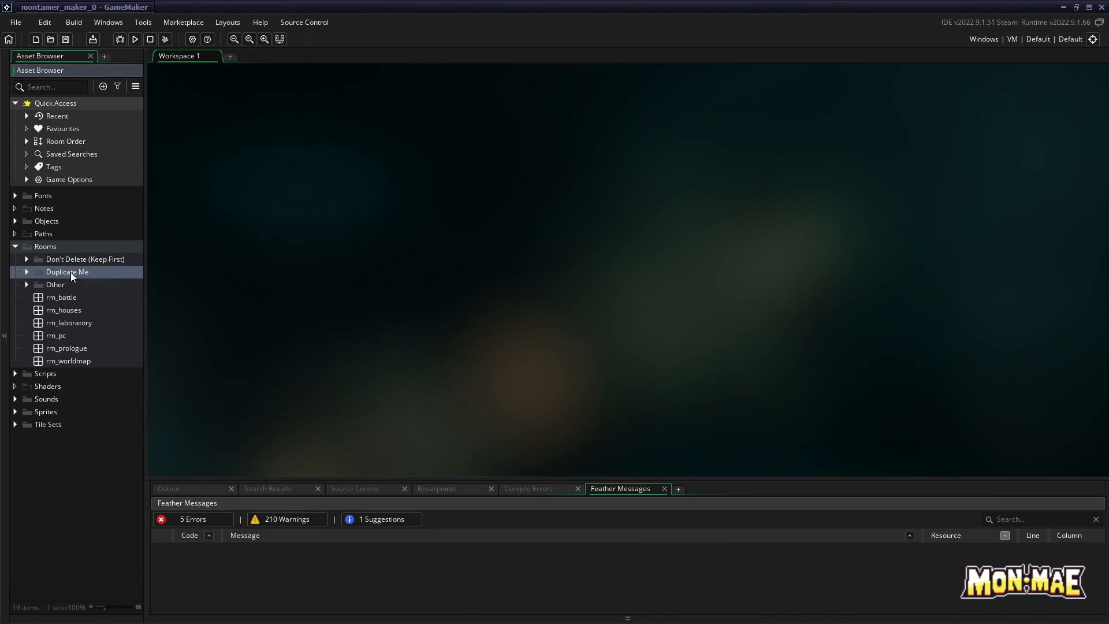
left_click(26, 271)
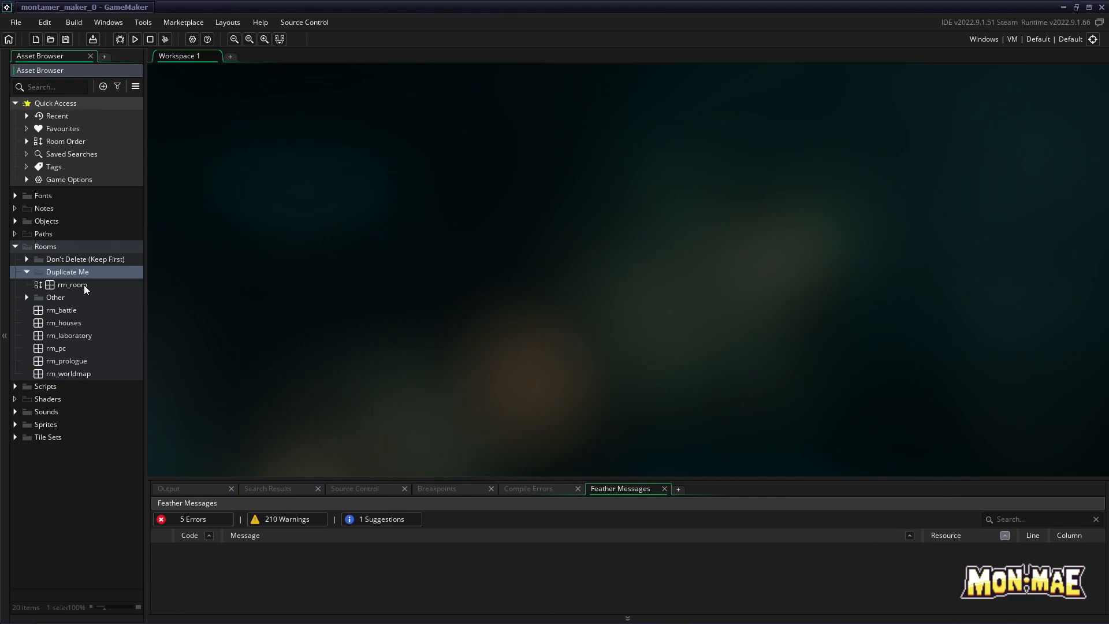
double_click(84, 285)
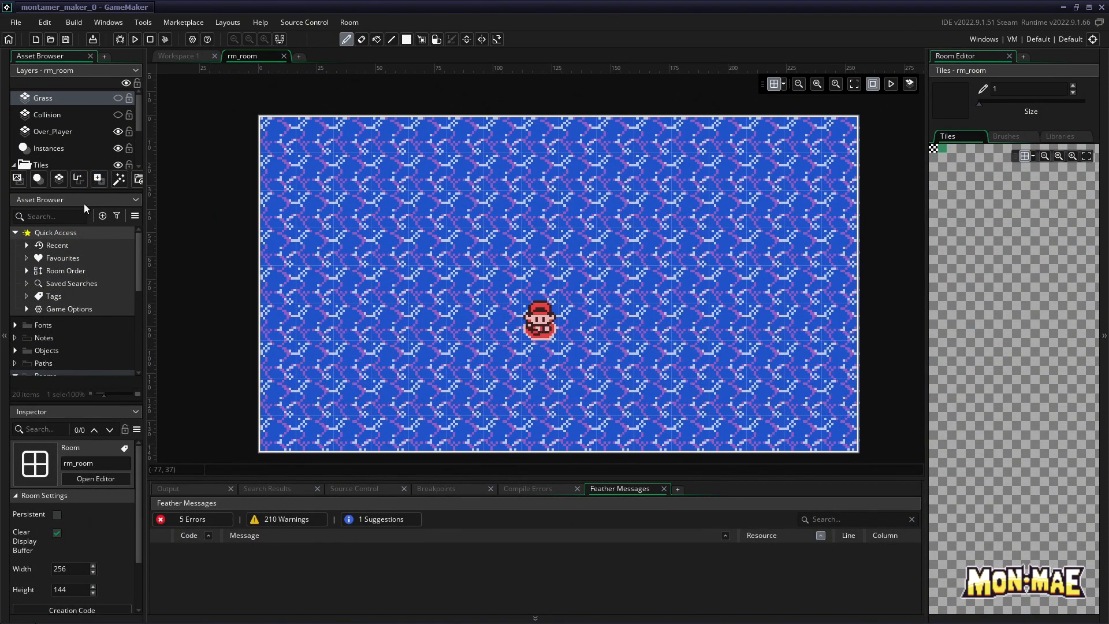
Step: Enlarge rm_room's layer list, toggle its layers' visibility to examine them, and close the room
left_click_drag(89, 191, 101, 321)
left_click(126, 214)
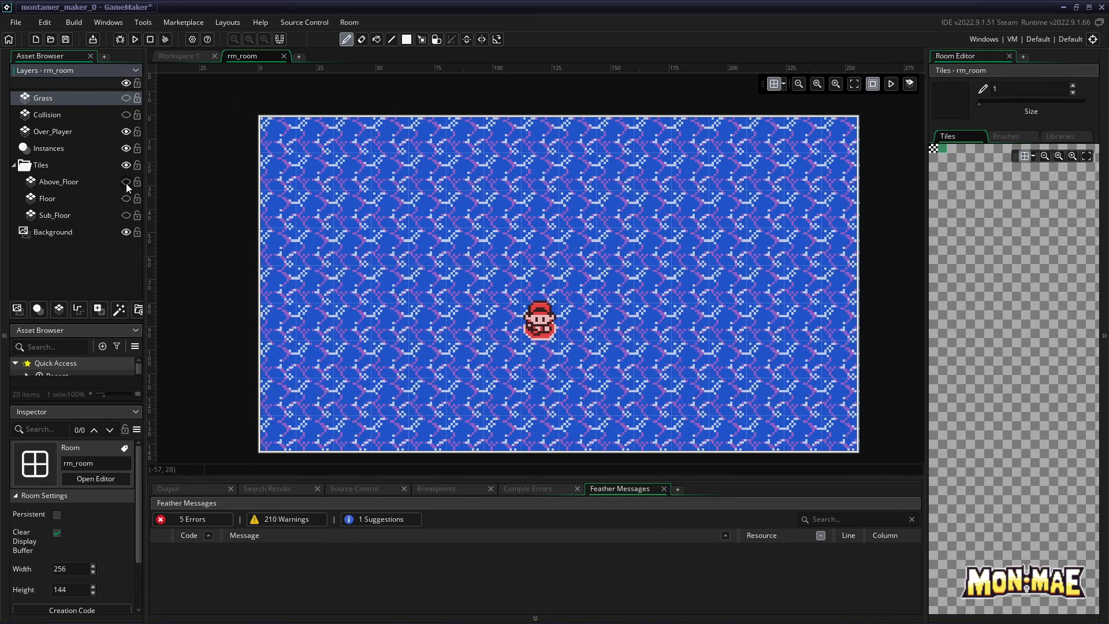
left_click(125, 232)
left_click(126, 232)
left_click(283, 56)
right_click(81, 224)
left_click(91, 231)
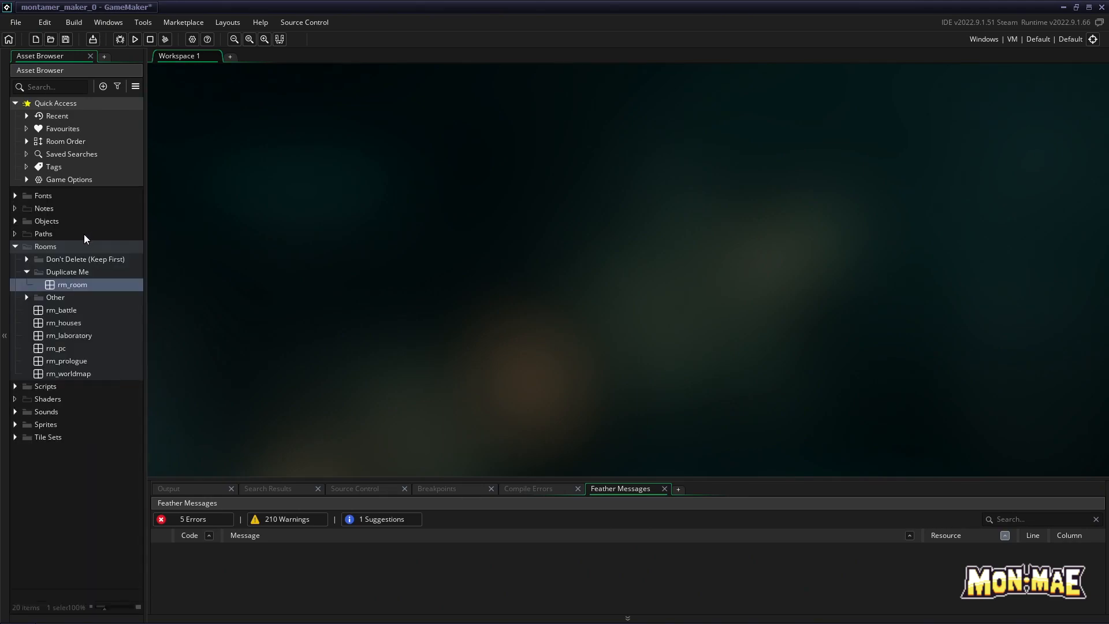
Step: Duplicate rm_room and name the copy rm_room_test
right_click(79, 284)
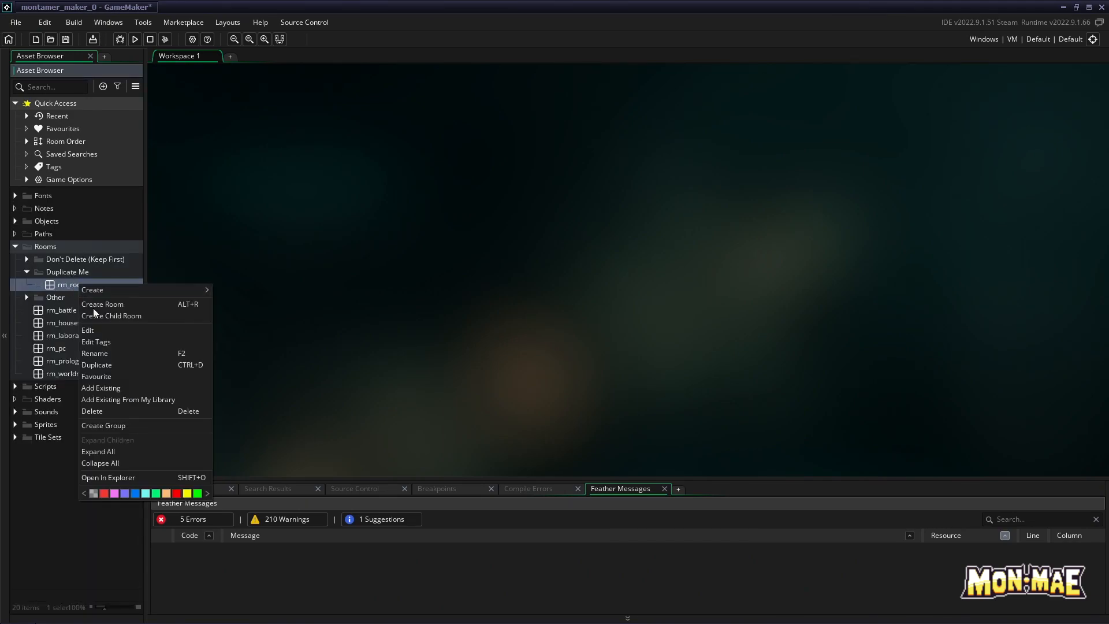
left_click(98, 365)
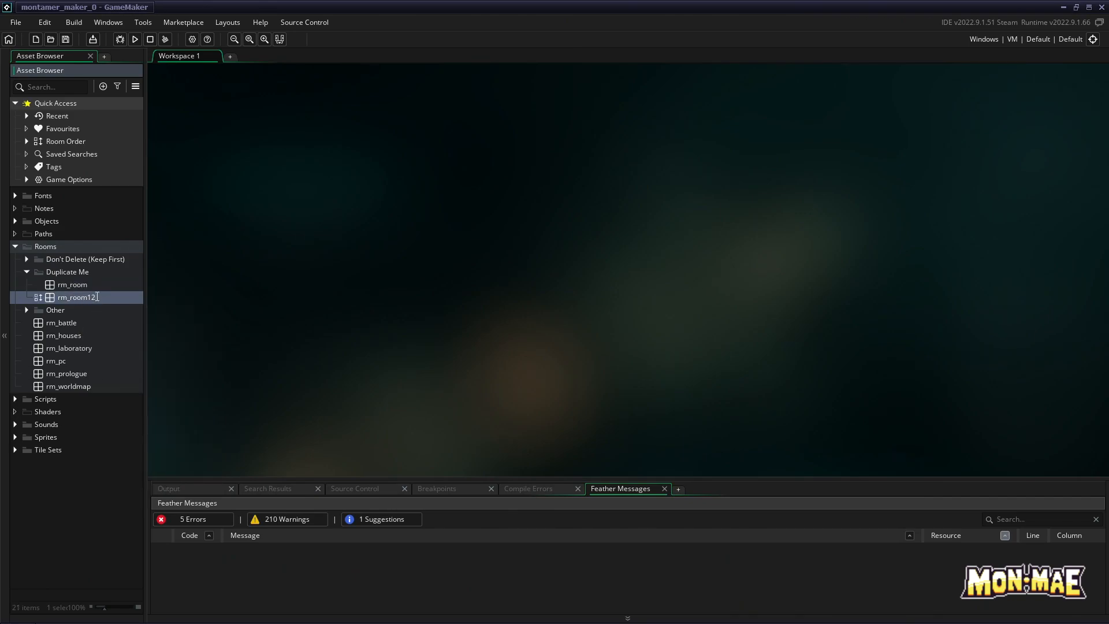
type("_test")
key("Return")
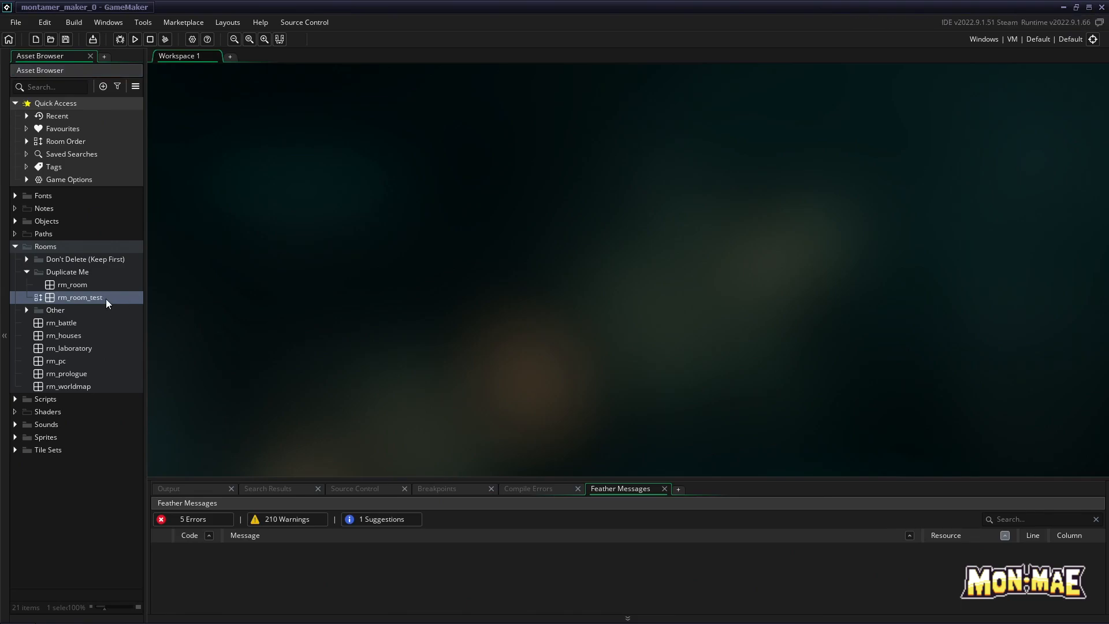
Step: Open rm_room_test, select its Sub_Floor layer, and widen the tile palette
double_click(98, 297)
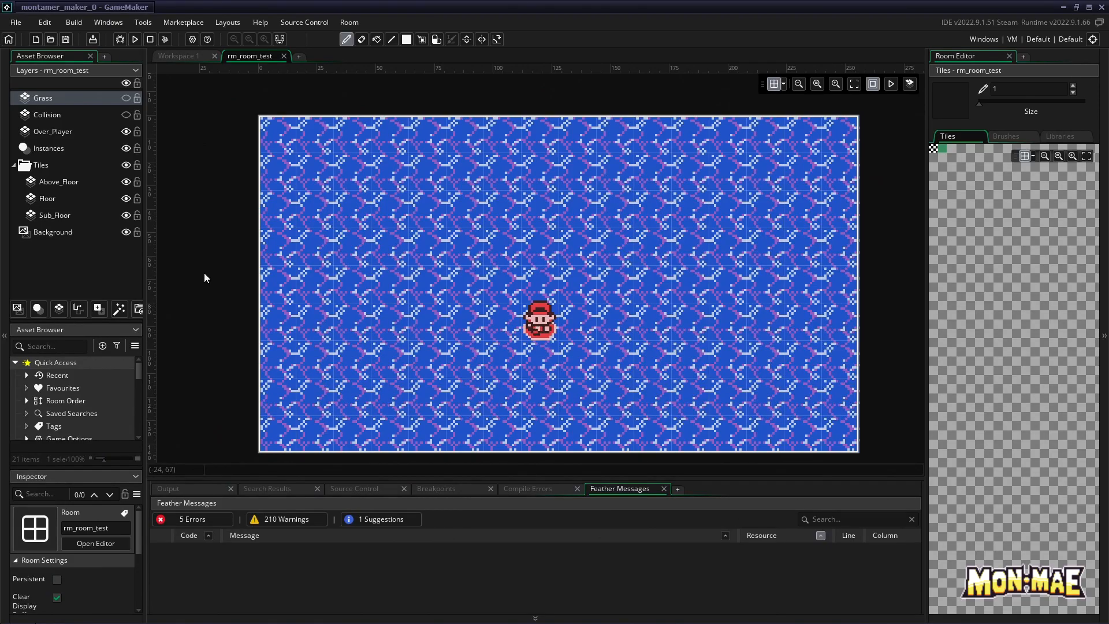
left_click(86, 182)
left_click(74, 214)
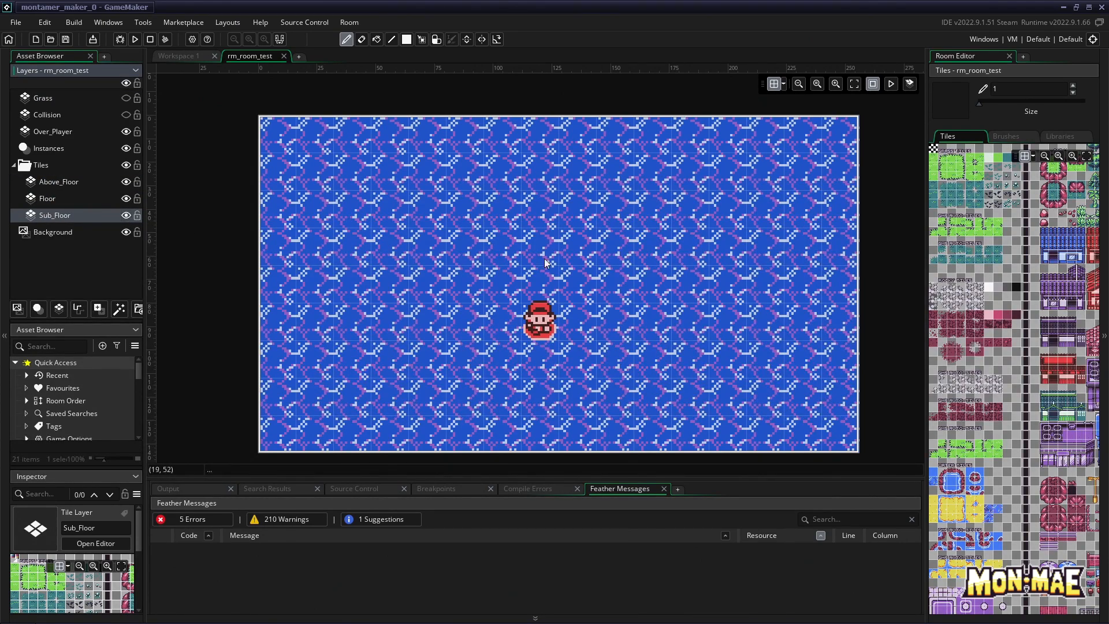
left_click_drag(926, 264, 827, 252)
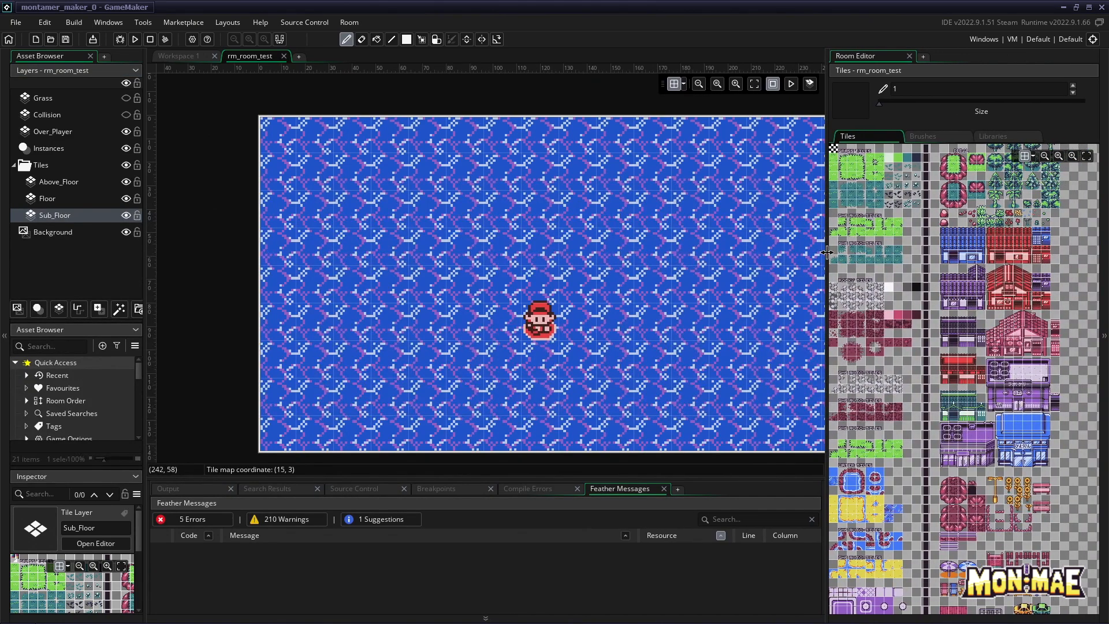
Step: Cover the whole room on the Sub_Floor layer with dark teal grass tiles using brush size 10
left_click(835, 160)
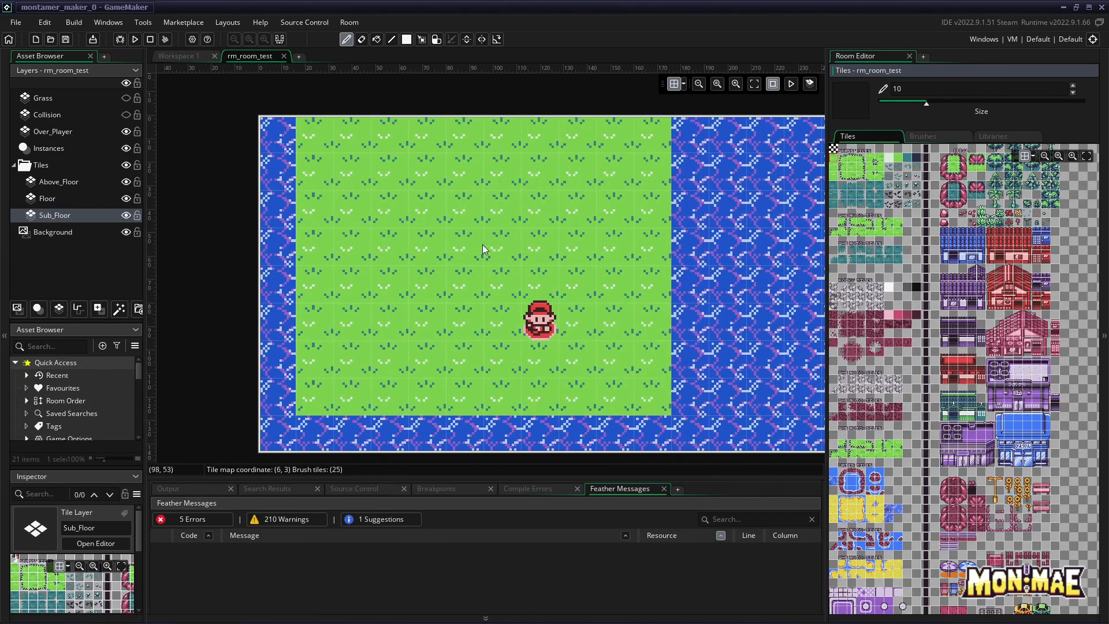
left_click(839, 192)
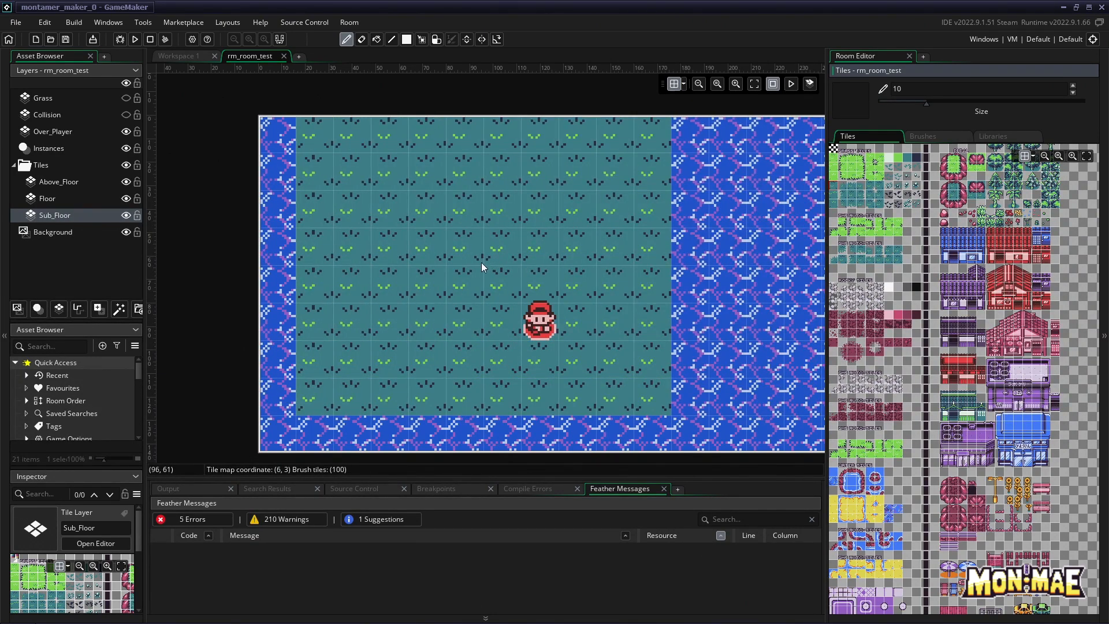
left_click(463, 277)
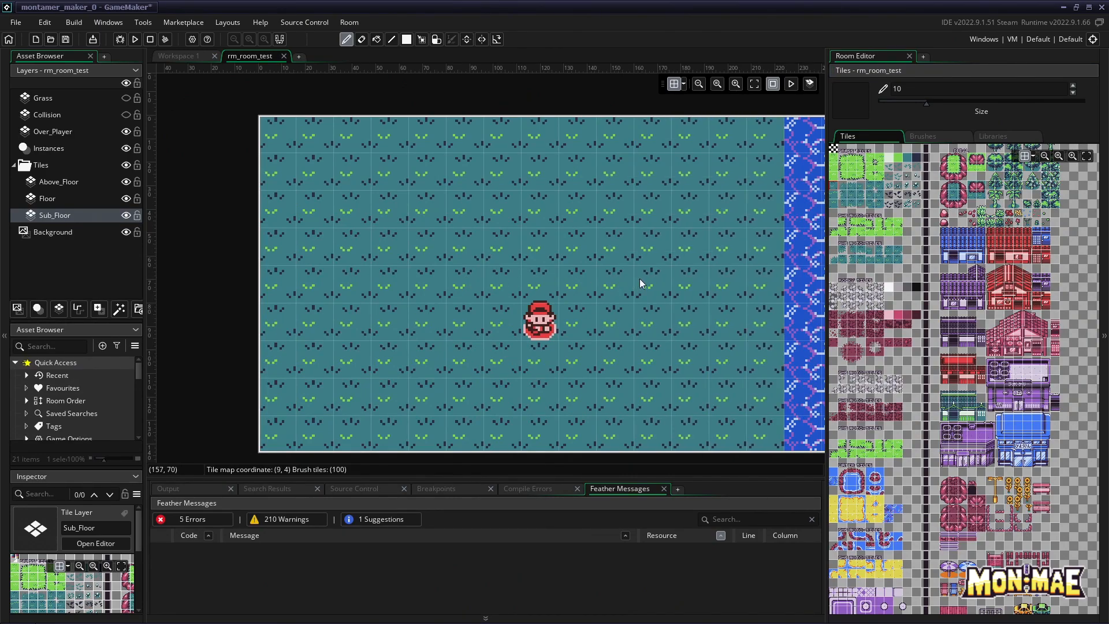
left_click_drag(828, 279, 905, 277)
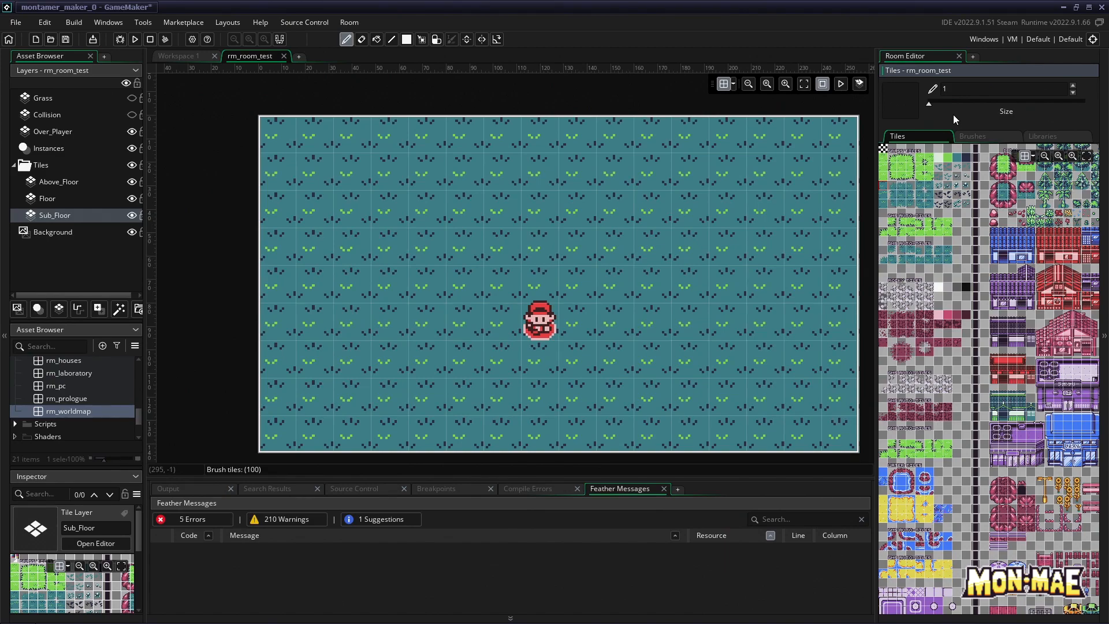
Step: Paint grey rock tiles on the Sub_Floor layer as a two-column full-height strip joined to a four-row block along the room's upper edge
left_click(883, 289)
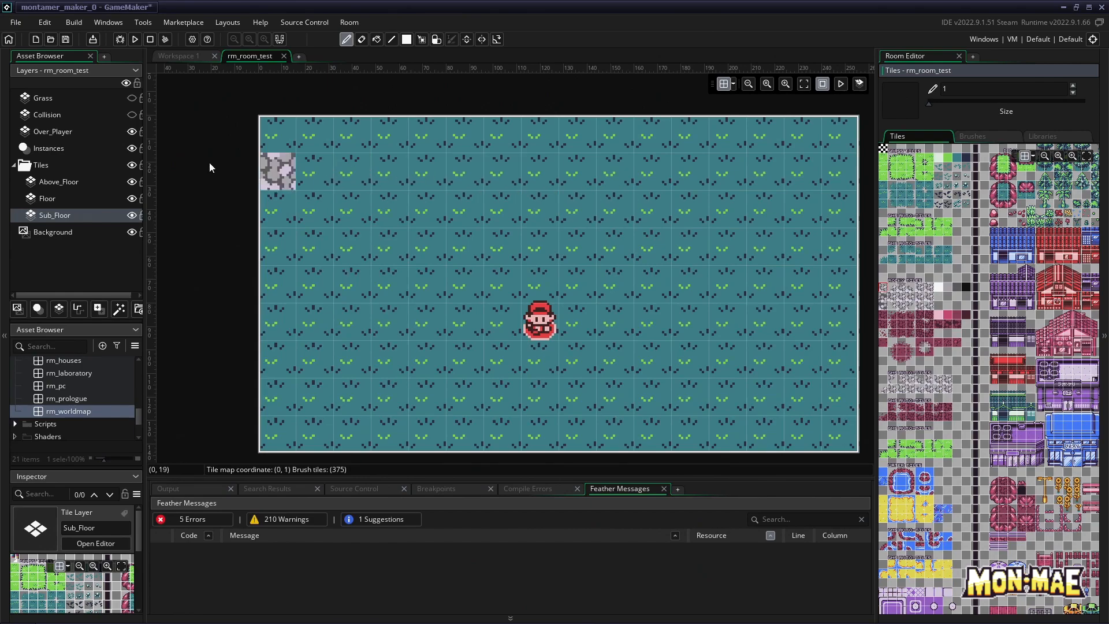
left_click(68, 215)
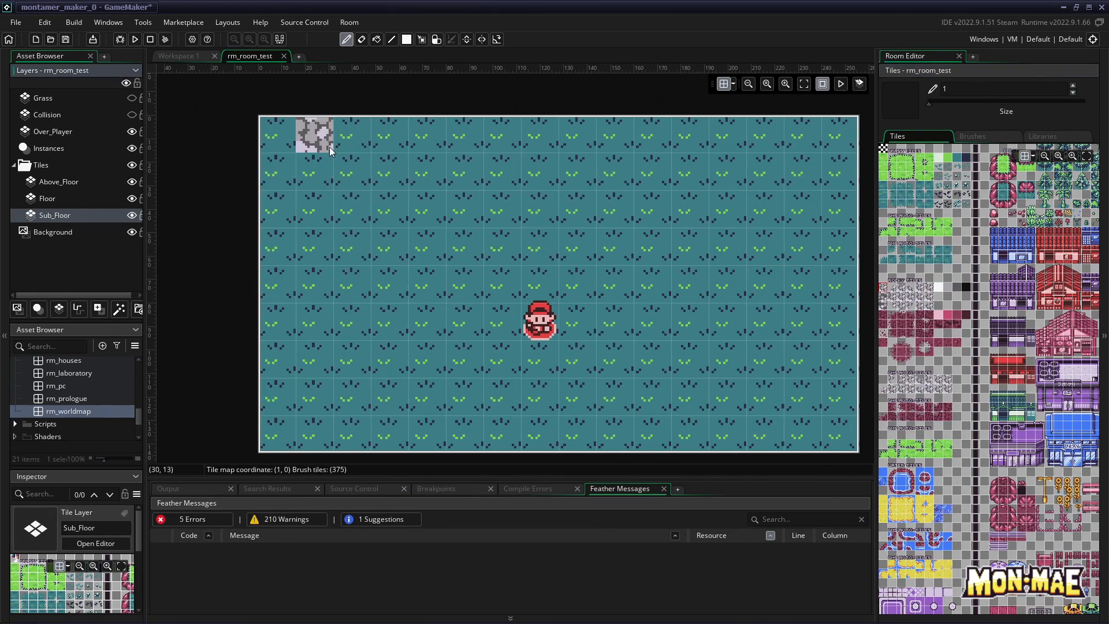
mouse_move(347, 148)
left_mouse_down()
mouse_move(359, 438)
mouse_move(391, 427)
mouse_move(384, 150)
left_mouse_up()
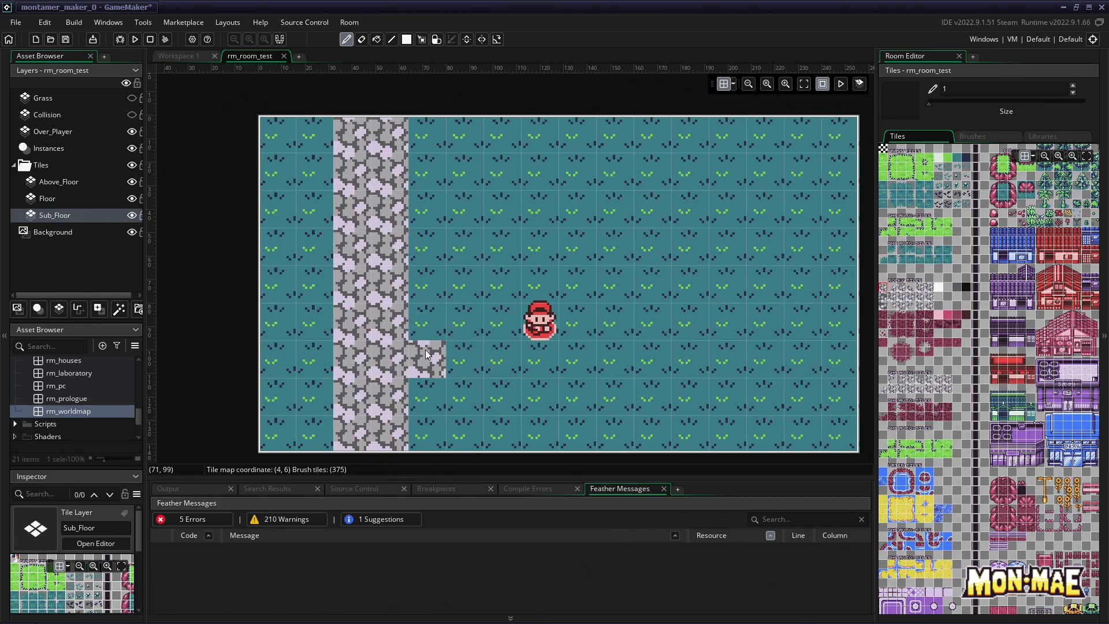
mouse_move(422, 212)
left_mouse_down()
mouse_move(578, 209)
mouse_move(547, 149)
mouse_move(418, 161)
mouse_move(546, 174)
left_mouse_up()
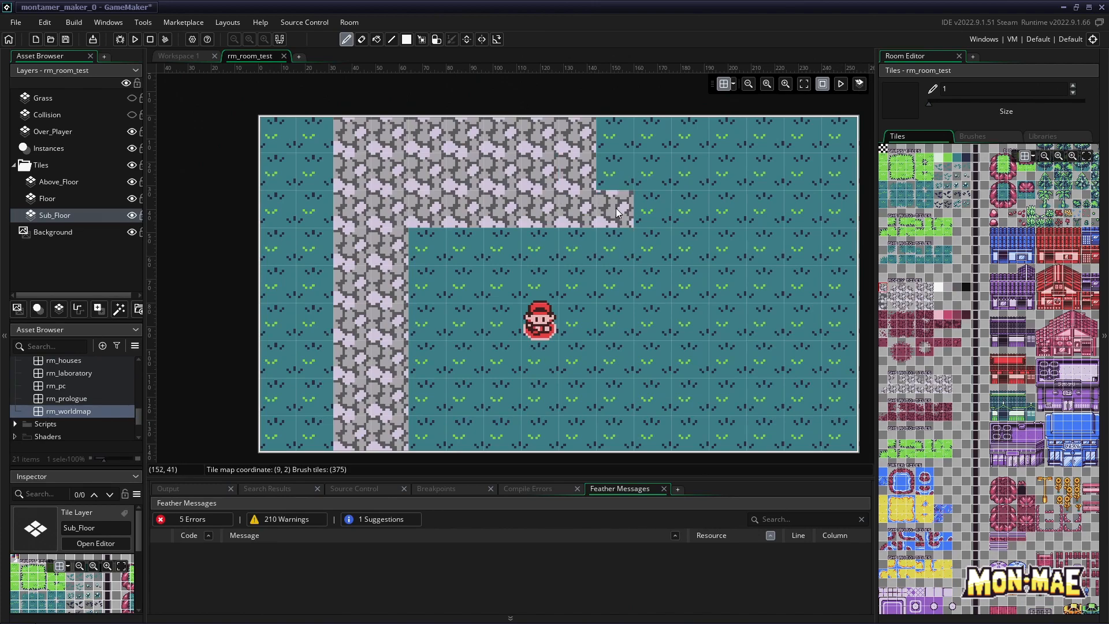
left_click_drag(617, 211, 618, 152)
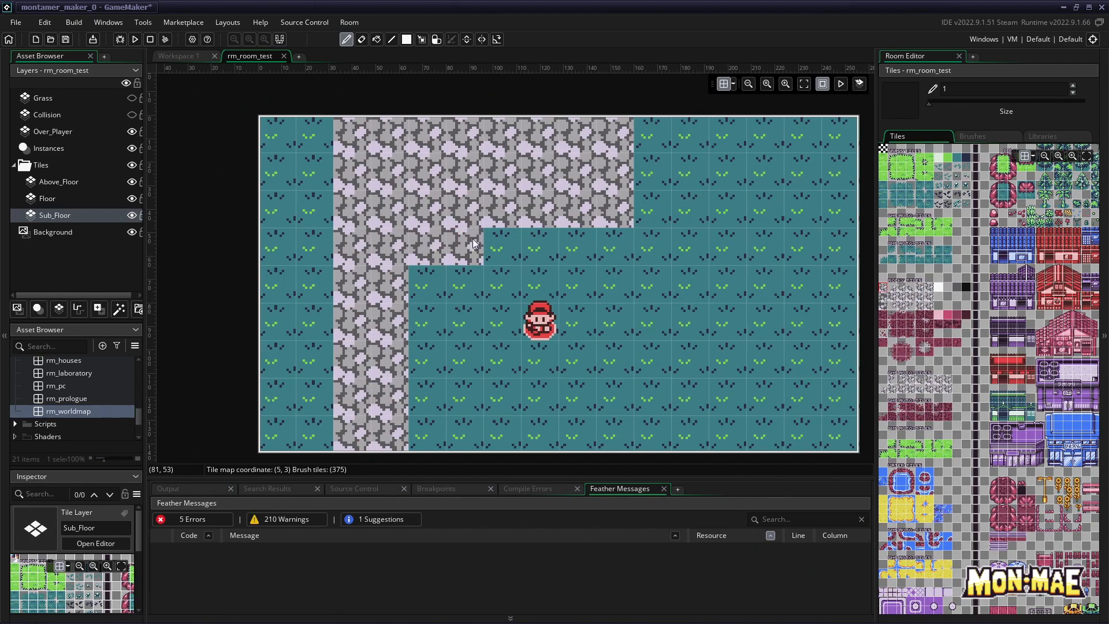
left_click_drag(433, 247, 611, 245)
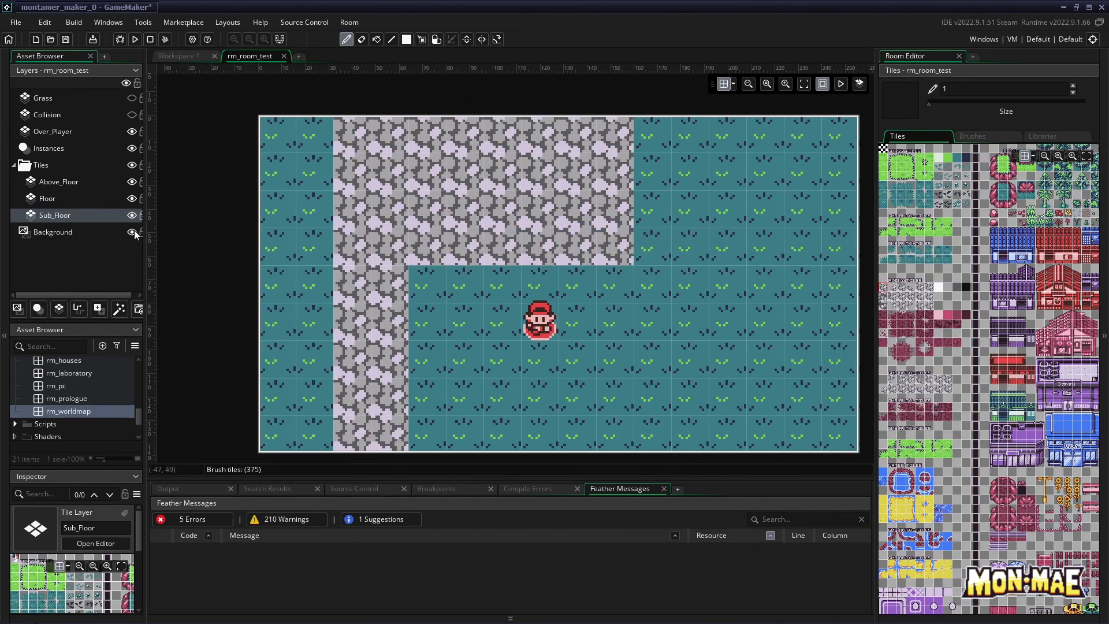
Step: Make the Floor layer active and choose the Grass auto tile from the tile libraries
left_click(96, 199)
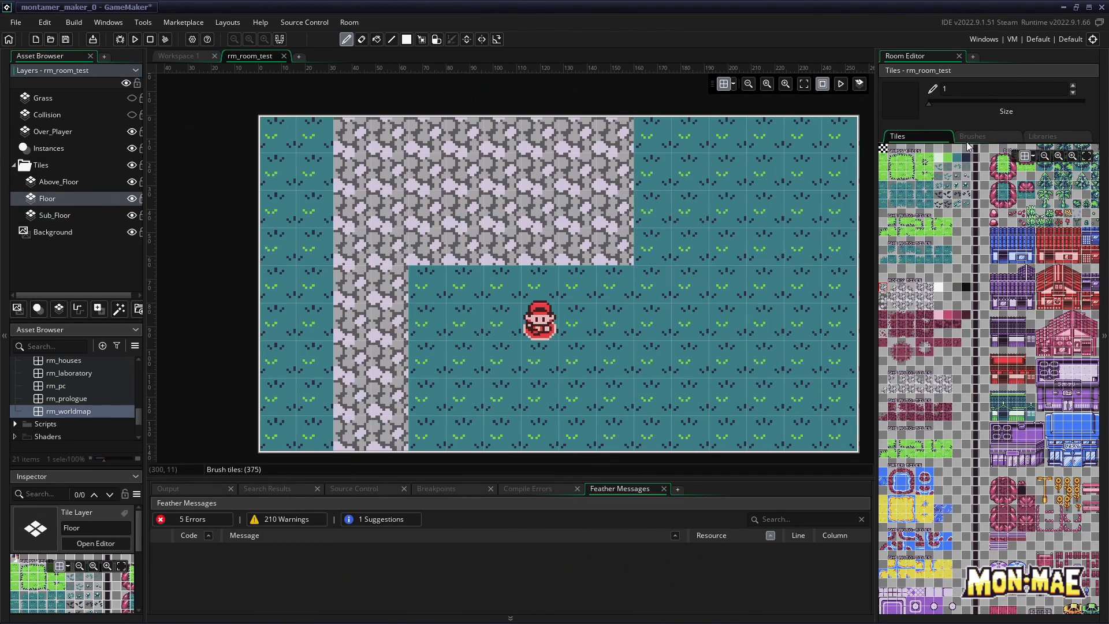
left_click(887, 164)
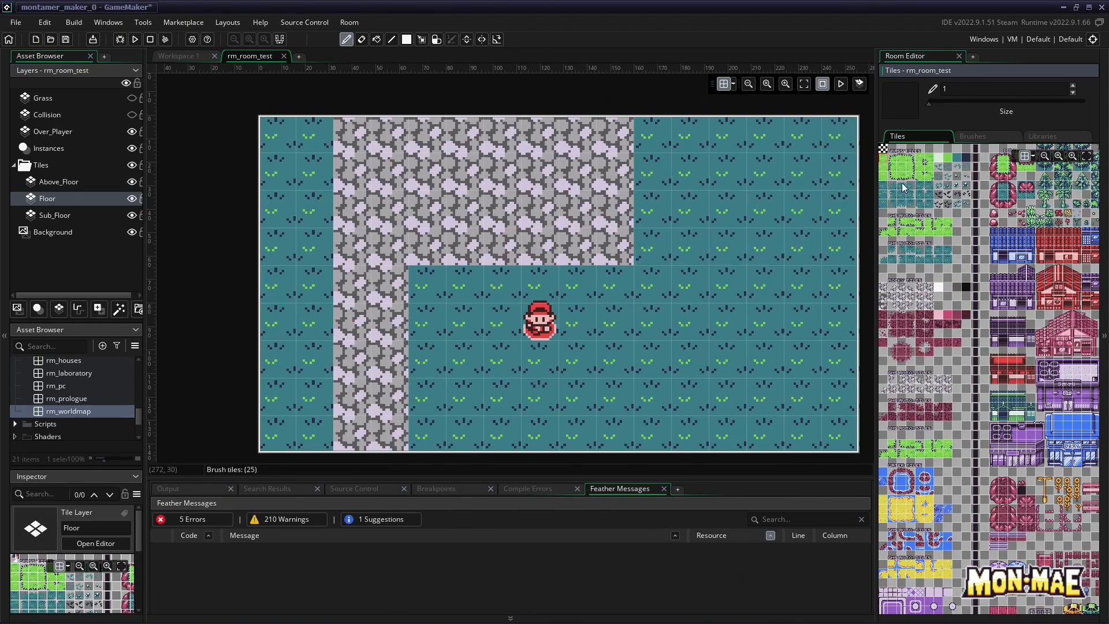
left_click_drag(894, 157, 894, 175)
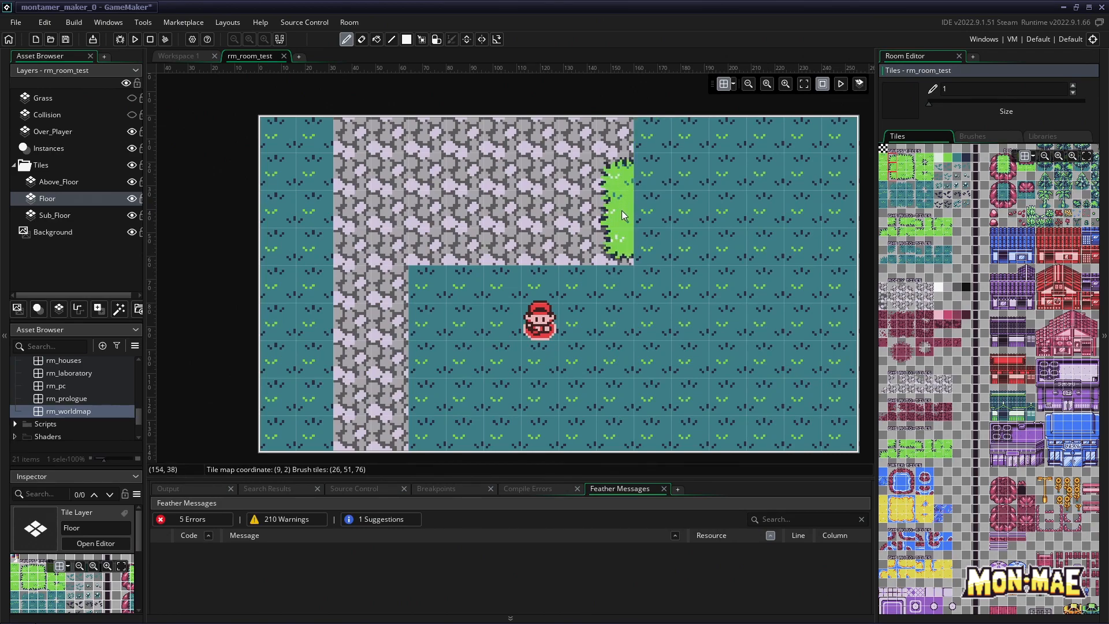
left_click(987, 138)
left_click(1043, 138)
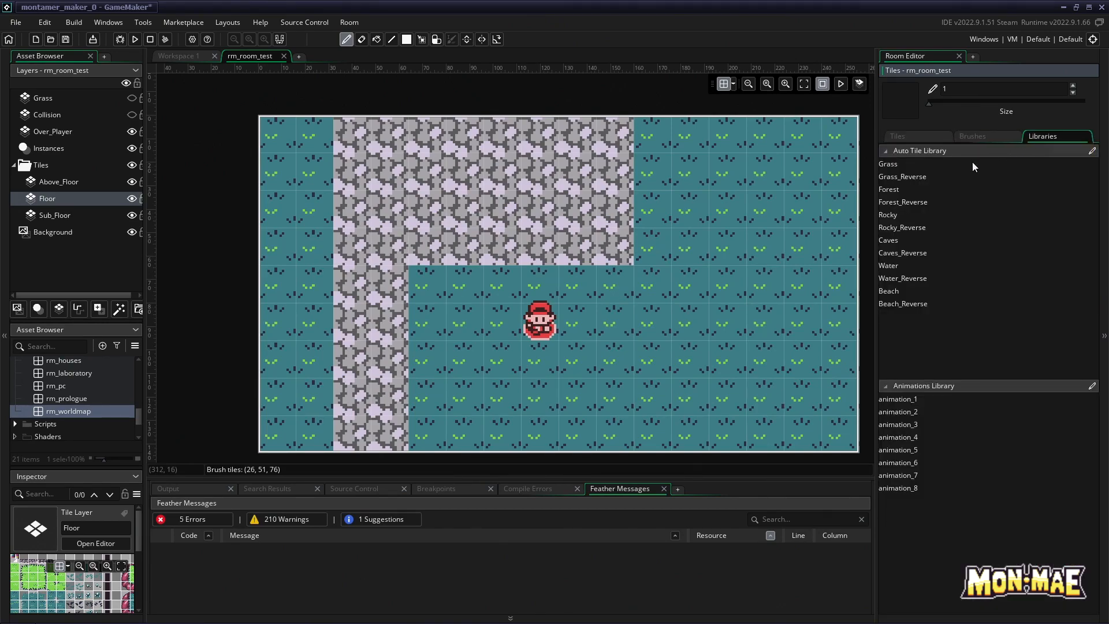
left_click(893, 165)
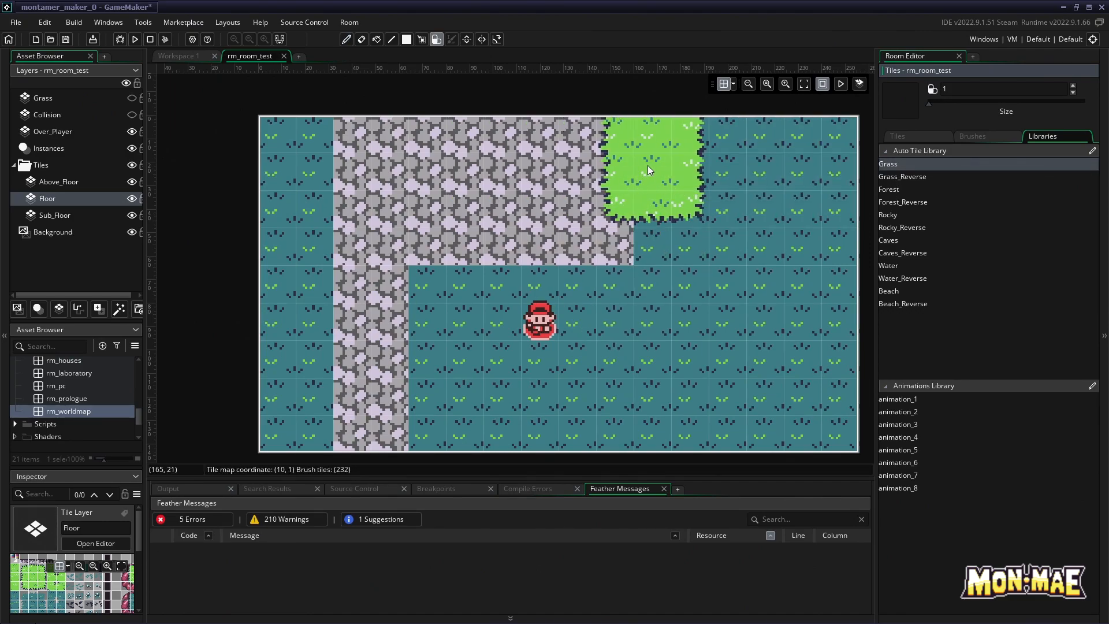
Step: Paint light green grass over most of the Floor layer with the Grass auto tile, and undo the painting
mouse_move(647, 165)
left_mouse_down()
mouse_move(642, 254)
mouse_move(730, 360)
mouse_move(805, 254)
mouse_move(744, 164)
mouse_move(802, 243)
mouse_move(483, 339)
mouse_move(371, 158)
mouse_move(483, 330)
mouse_move(365, 357)
mouse_move(354, 376)
mouse_move(624, 421)
mouse_move(768, 422)
left_mouse_up()
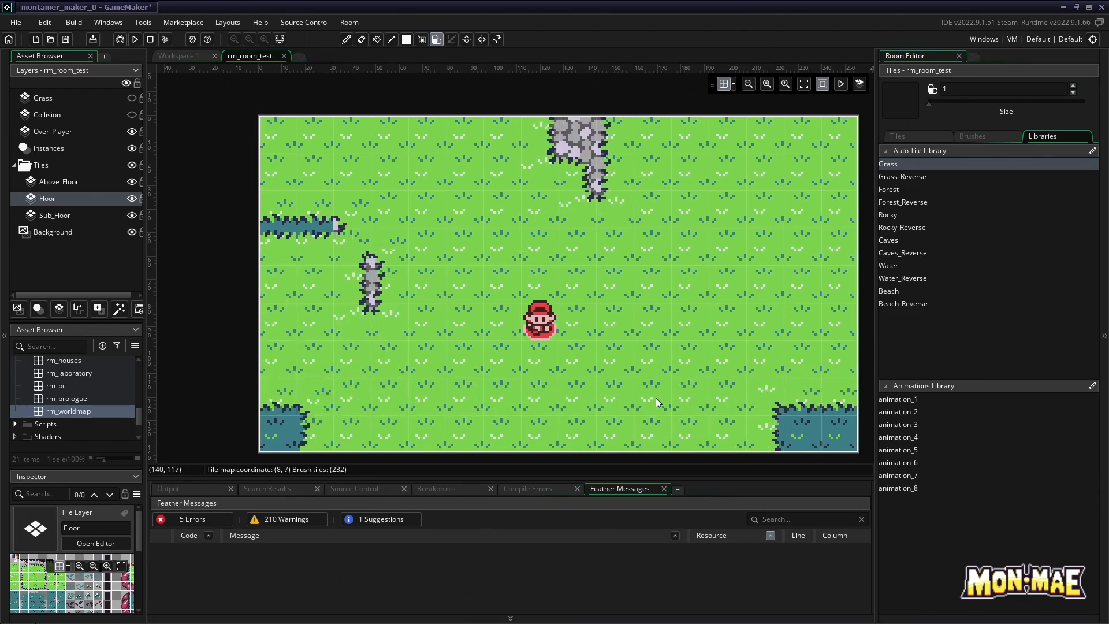
left_click(47, 23)
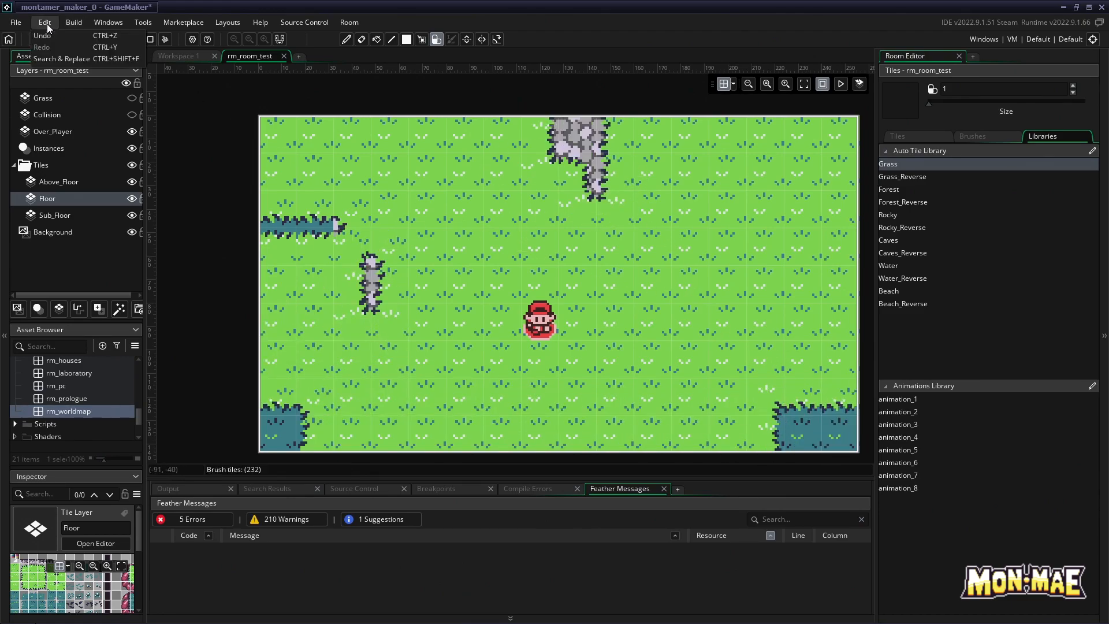
left_click(44, 37)
left_click(44, 26)
left_click(52, 37)
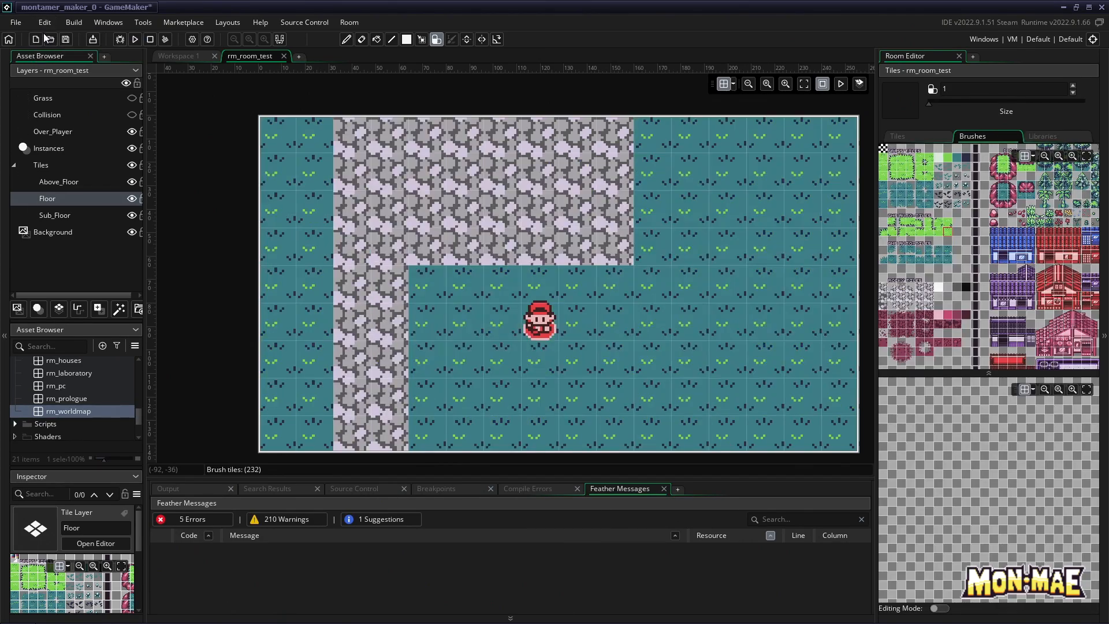
Step: Paint Grass auto tiles on the Floor layer around the rock area, across the room's middle and along its left side
mouse_move(657, 161)
left_mouse_down()
mouse_move(674, 231)
mouse_move(805, 299)
left_mouse_up()
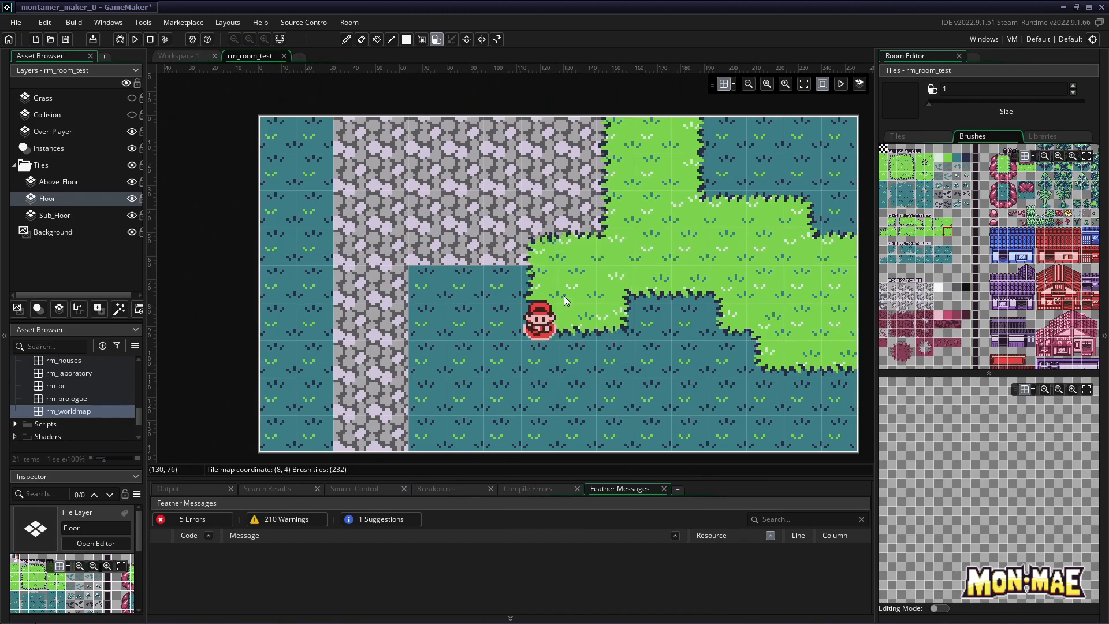
mouse_move(563, 296)
left_mouse_down()
mouse_move(435, 289)
mouse_move(409, 393)
mouse_move(387, 353)
mouse_move(315, 366)
mouse_move(303, 397)
mouse_move(277, 397)
mouse_move(282, 158)
left_mouse_up()
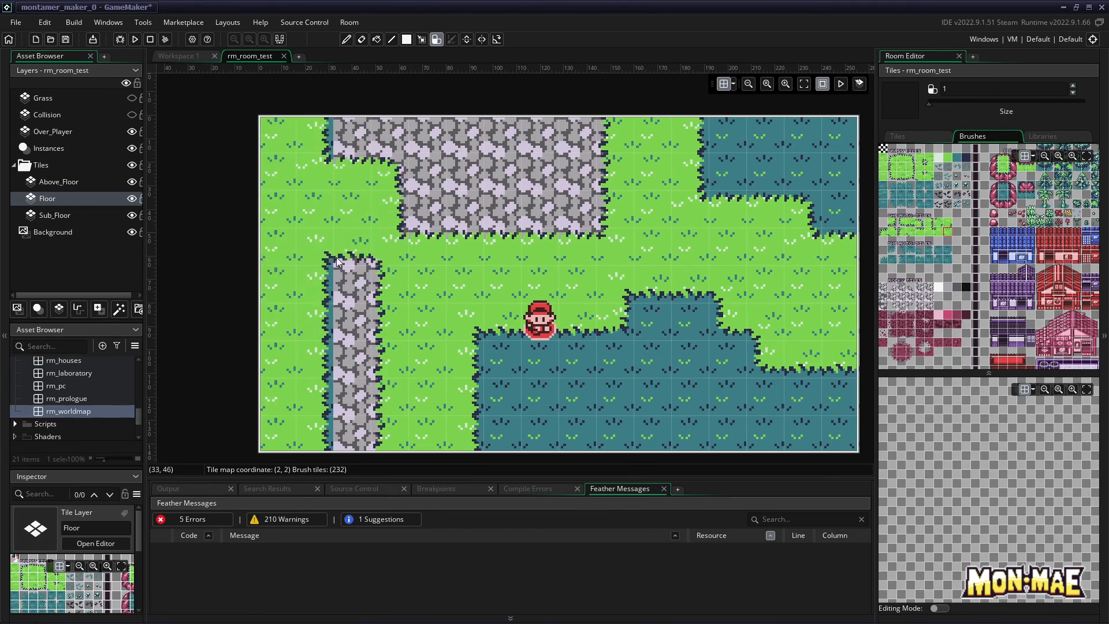
Step: Hide the Floor layer and widen Sub_Floor's rock strip by one full-height tile column along its left edge
left_click(57, 215)
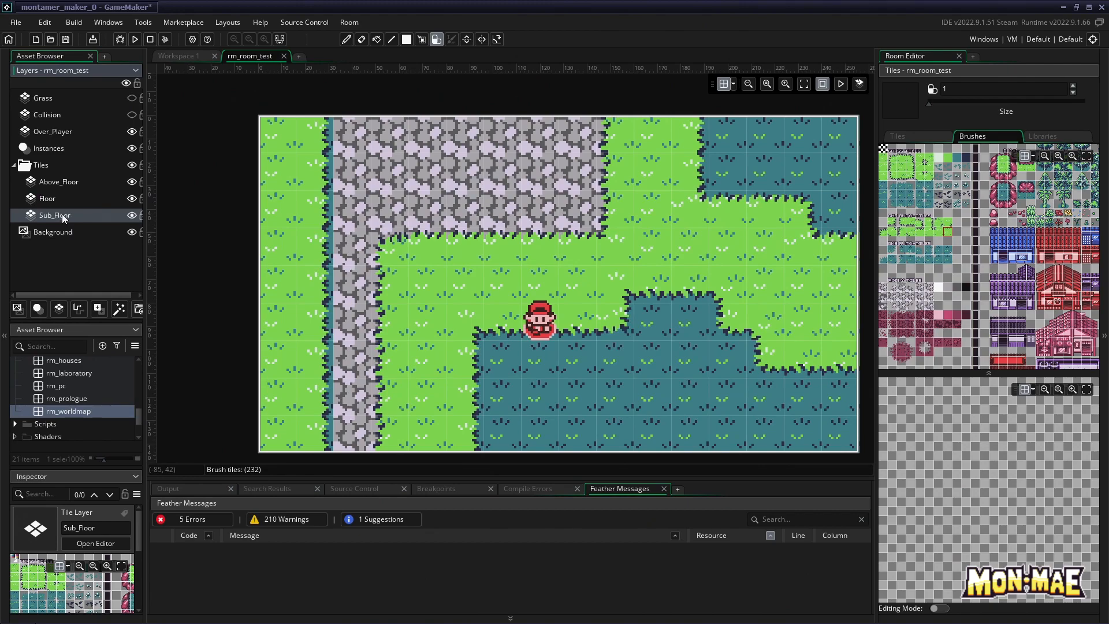
left_click(132, 199)
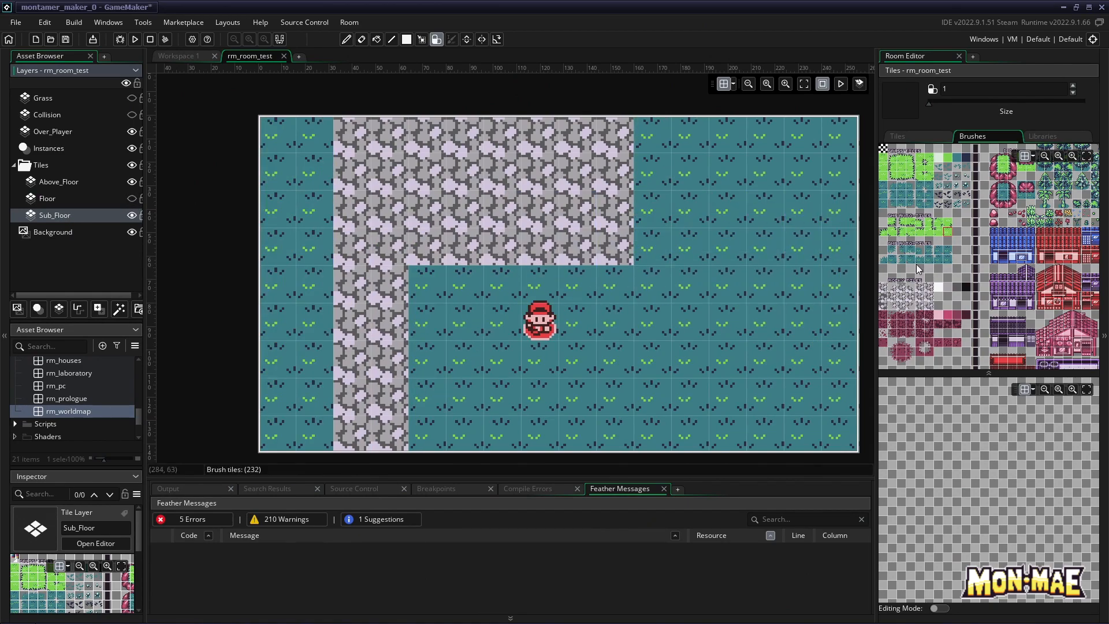
left_click(885, 287)
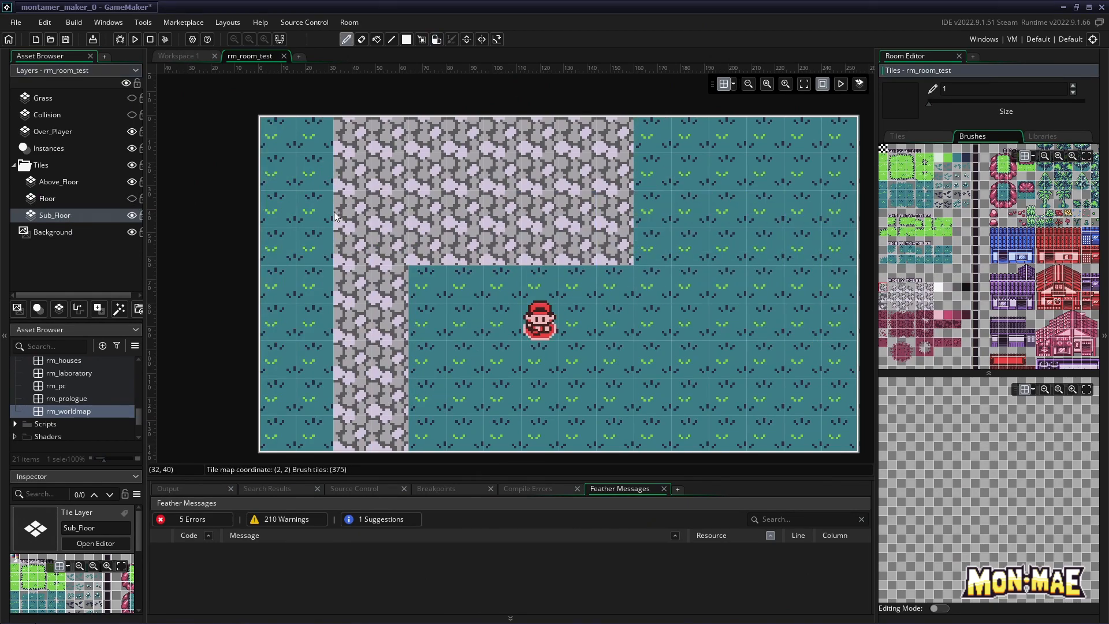
left_click_drag(321, 132, 314, 434)
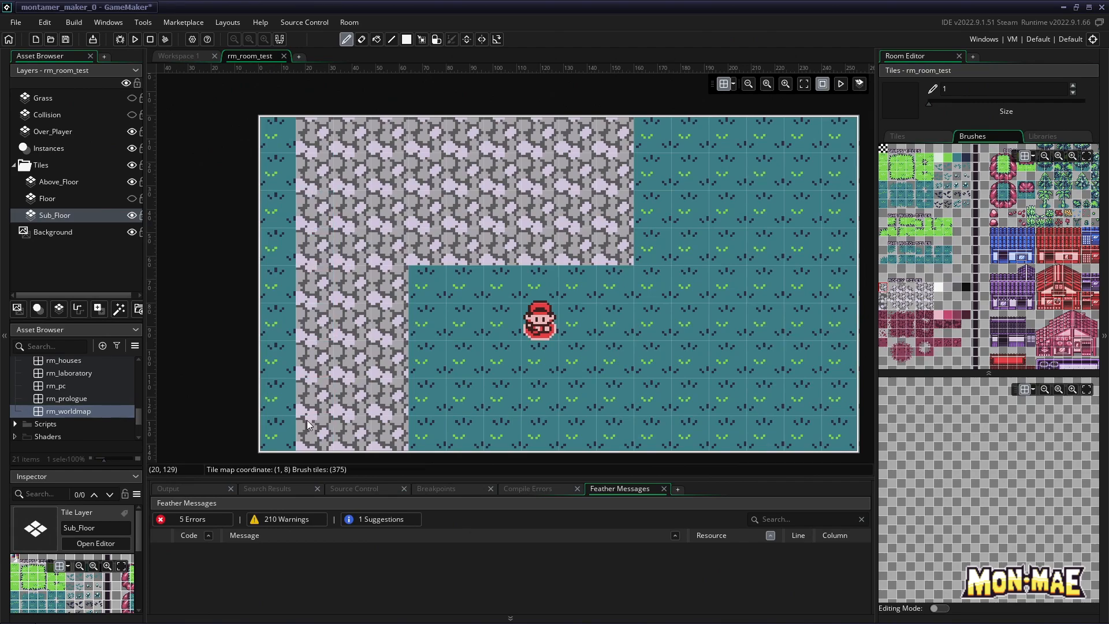
Step: Clear the lower right column of Sub_Floor's rock strip, check it under the Floor layer, and repaint it with rock, leaving Floor shown
left_click_drag(390, 425, 390, 272)
left_click(132, 198)
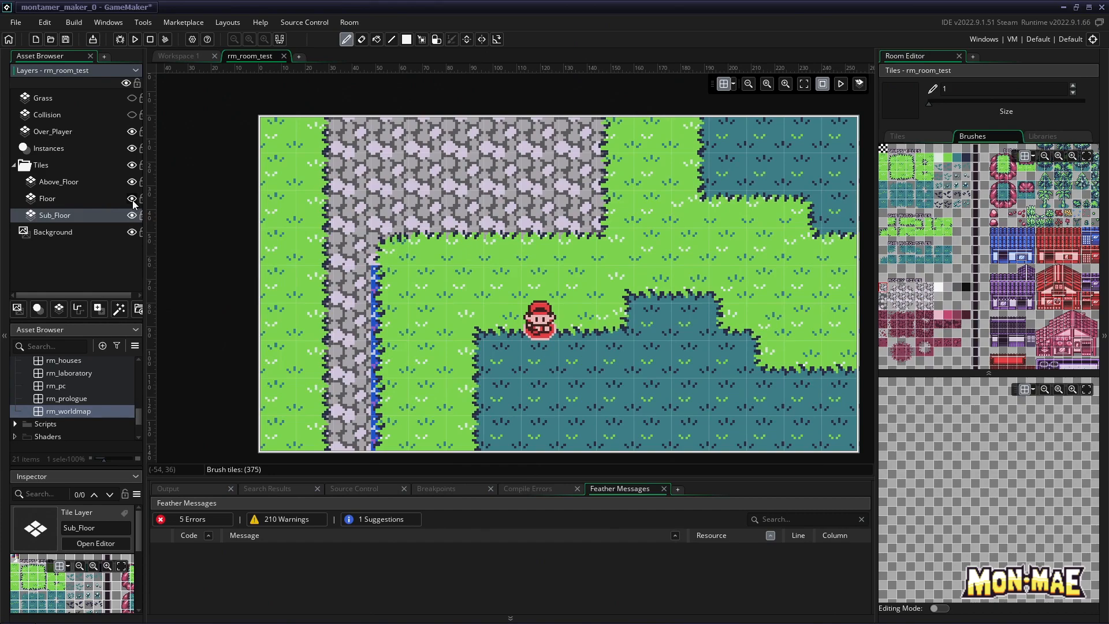
left_click(133, 200)
left_click_drag(387, 276, 388, 428)
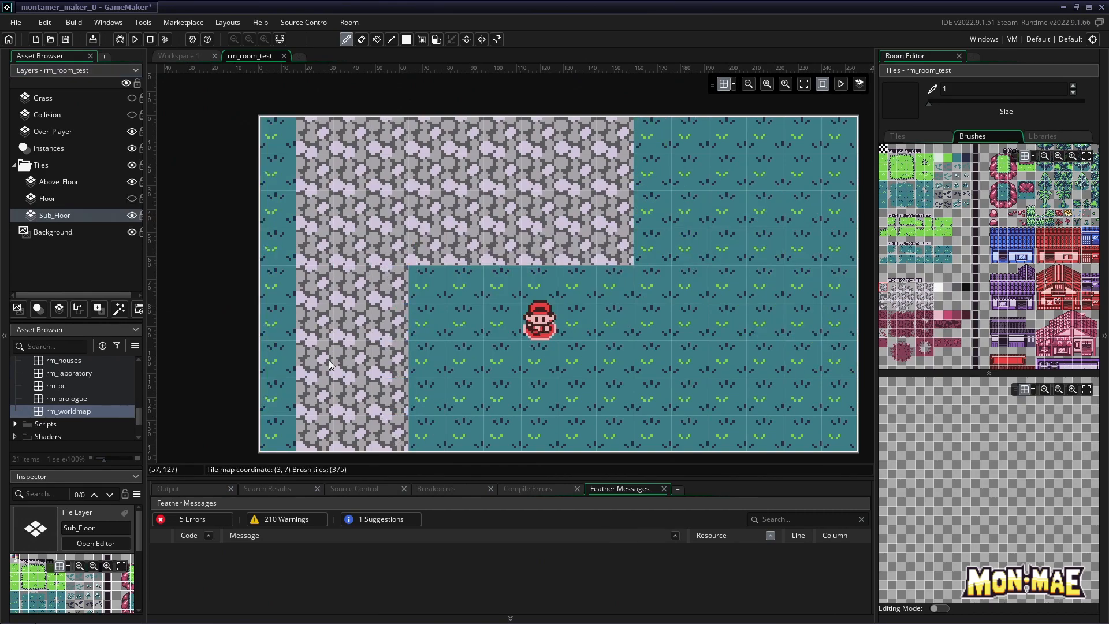
left_click(132, 198)
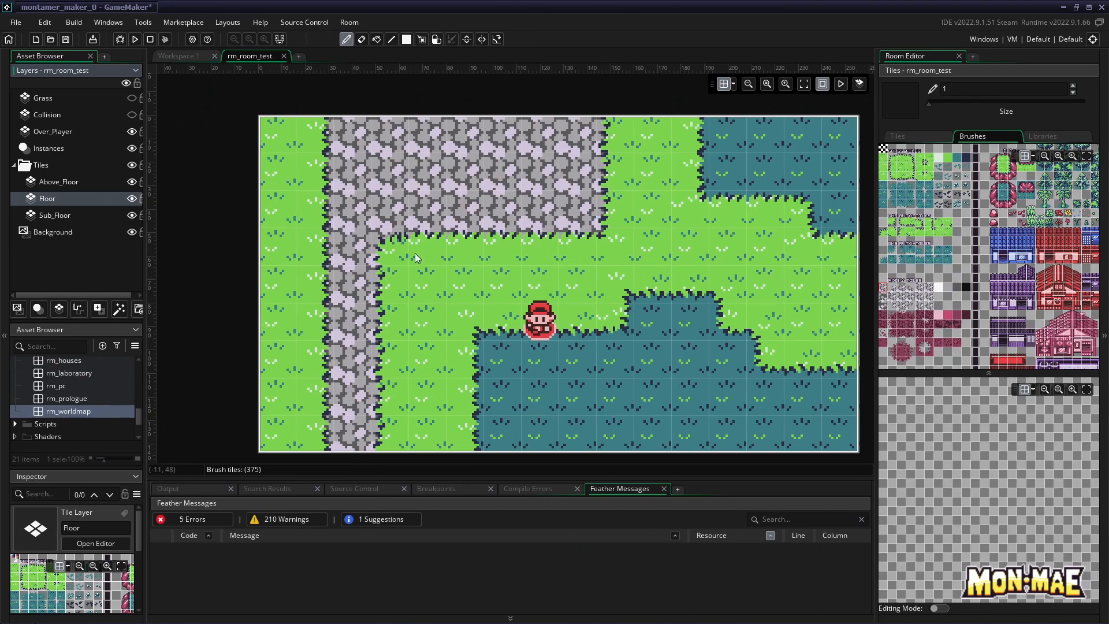
Step: Place the pond's upper-left corner tile and left bank tile on the Floor layer in the dark grass below the character
scroll(947, 269, "down", 5)
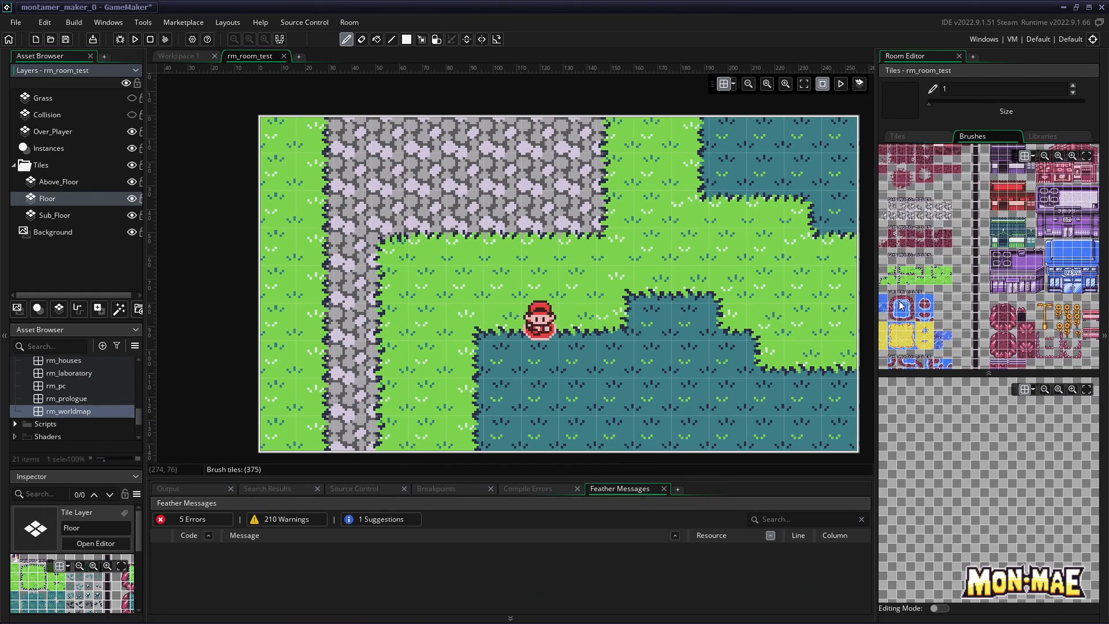
left_click(896, 304)
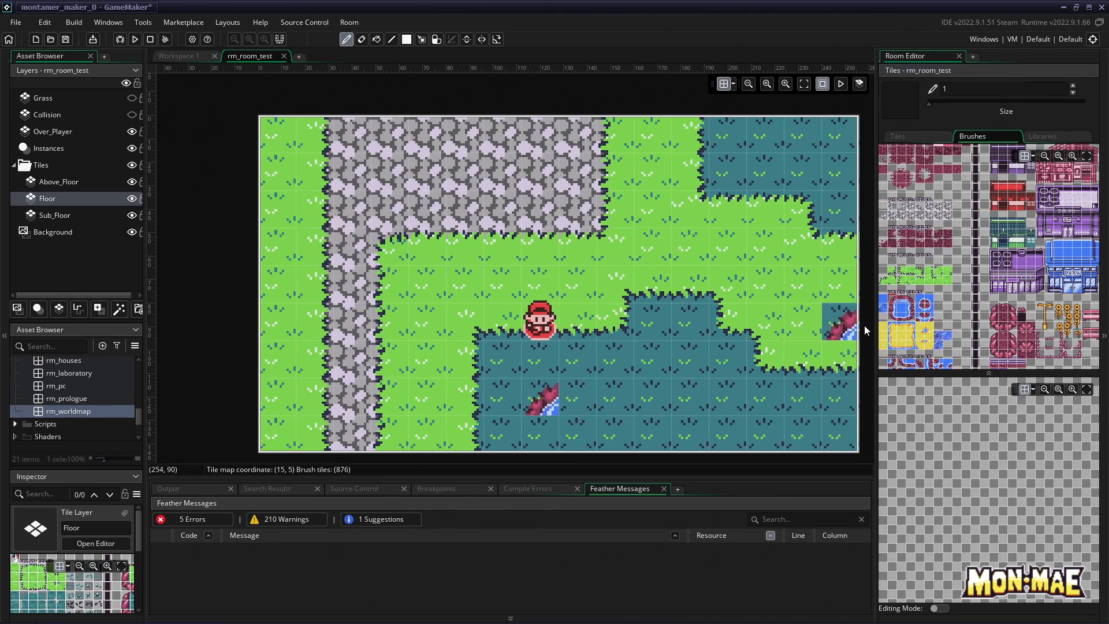
left_click(536, 434)
Step: Paint the rest of the pond with the Water auto tile along the room's lower edge, and undo the painting
left_click(1051, 134)
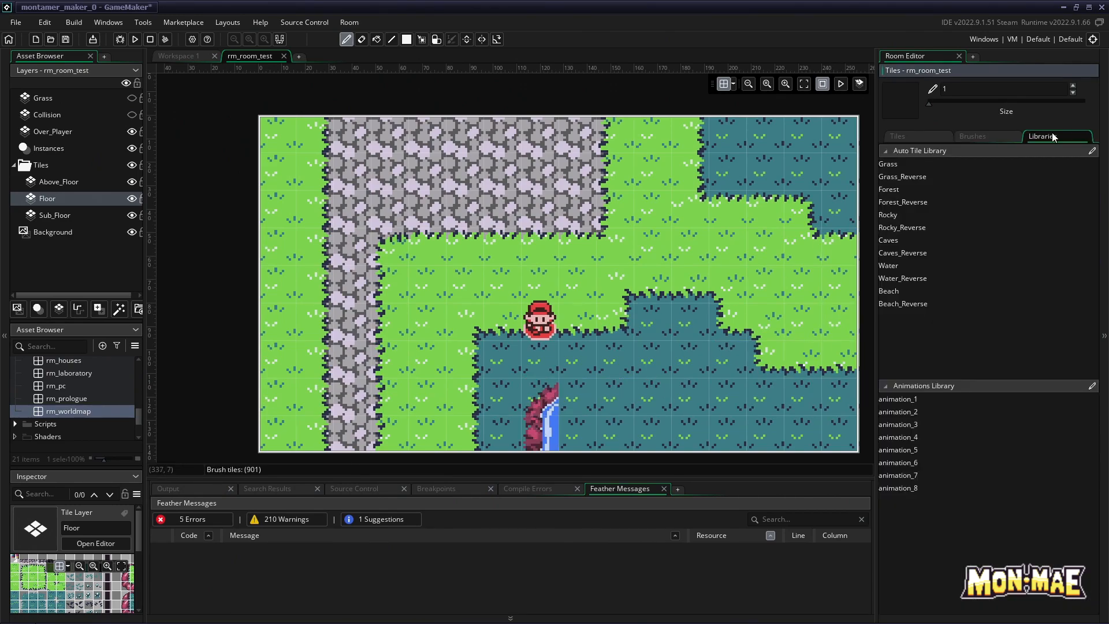
left_click(893, 266)
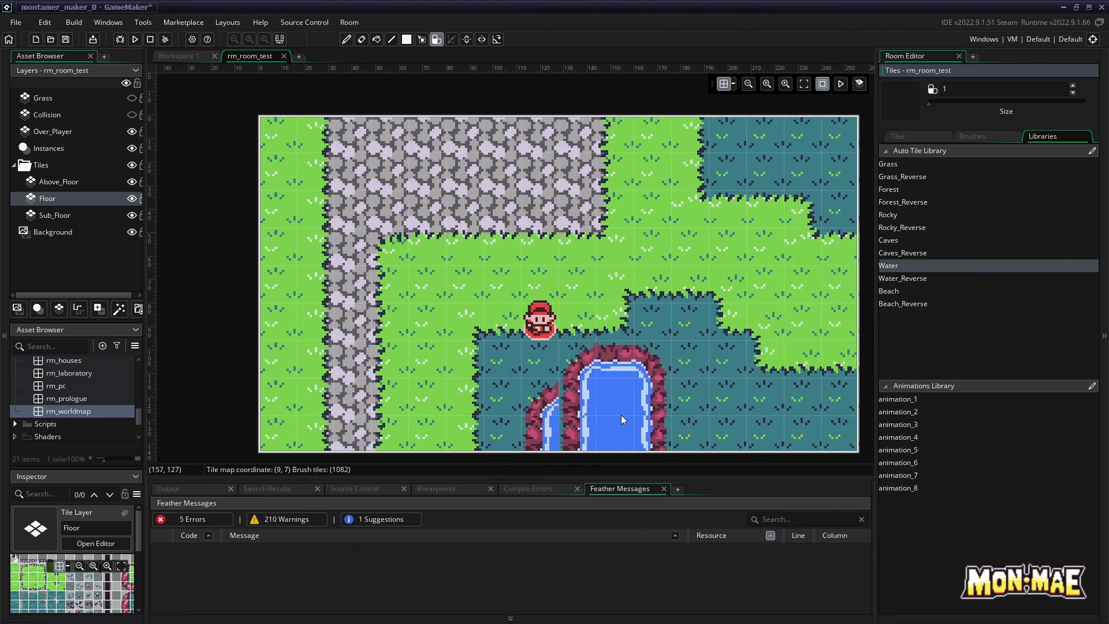
mouse_move(566, 428)
left_mouse_down()
mouse_move(816, 424)
mouse_move(831, 433)
left_mouse_up()
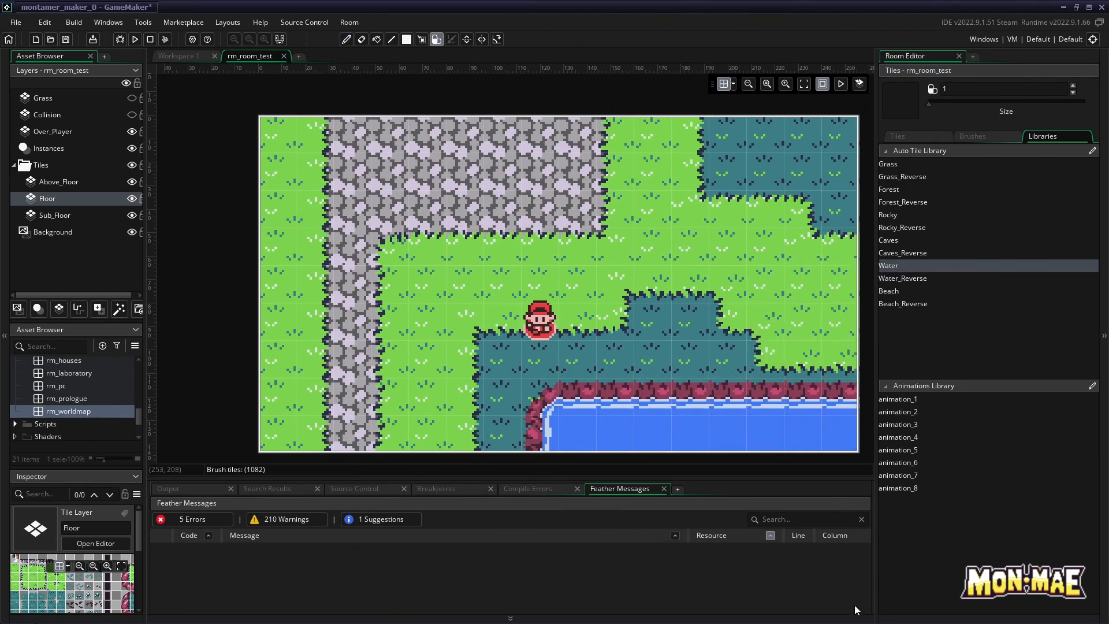
left_click(910, 136)
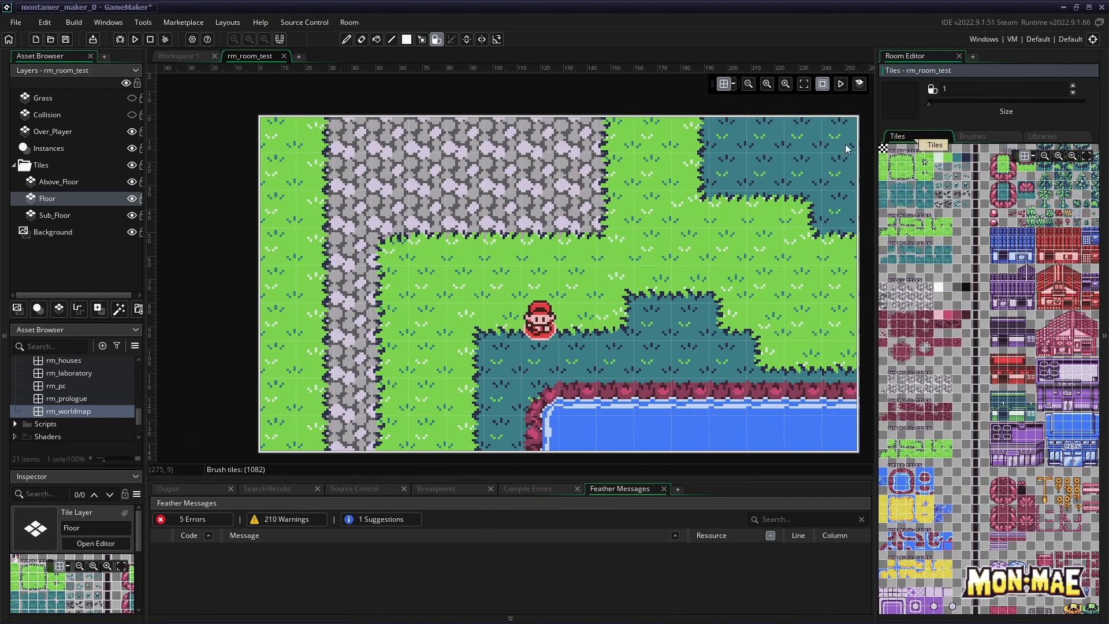
left_click(41, 21)
left_click(41, 36)
key("ctrl+z")
key("ctrl+z")
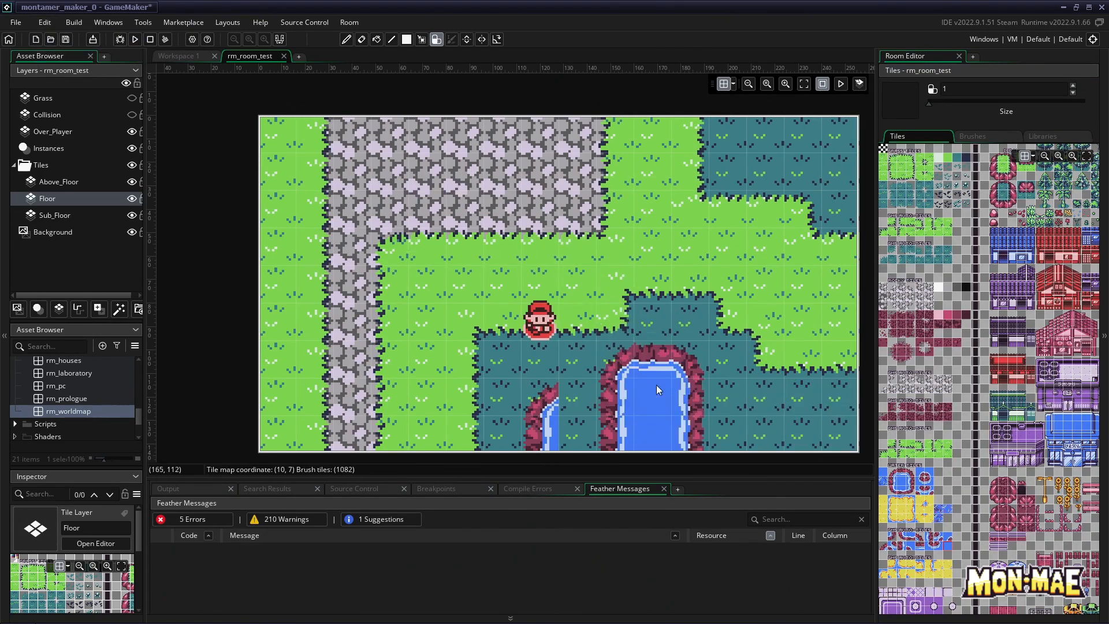
Step: Extend the pond's upper bank to the room's right edge with bank tiles and fill the row below with plain water tiles
scroll(910, 353, "down", 2)
left_click(908, 355)
left_click_drag(577, 398, 830, 410)
left_click(905, 368)
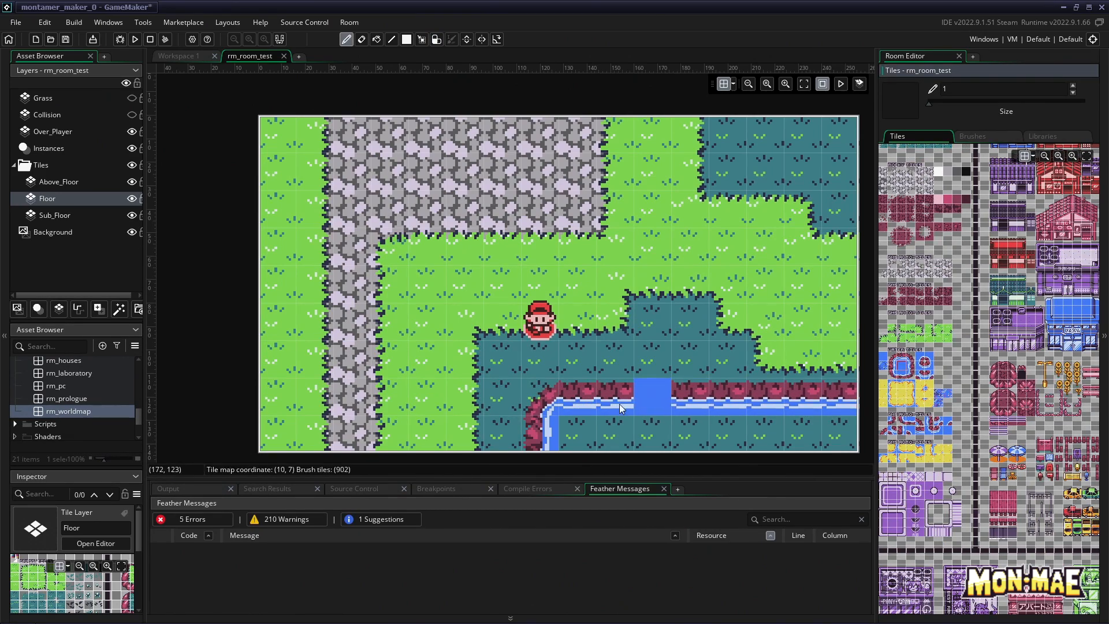
left_click_drag(574, 429, 827, 432)
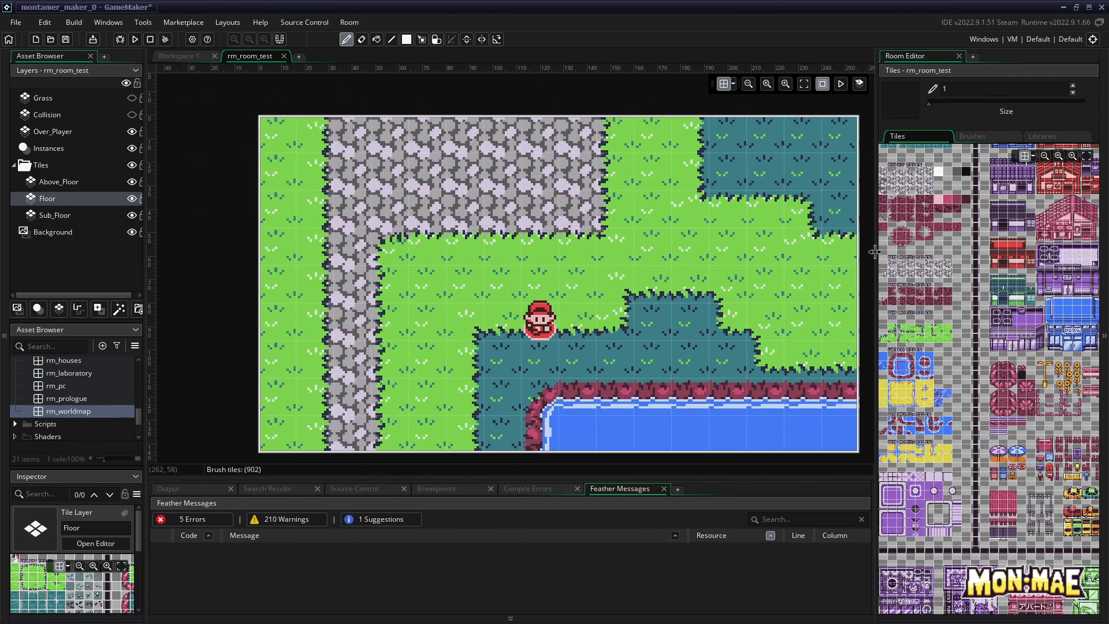
Step: Widen the tile palette and place the red-roofed house on the Above_Floor layer over the rock block
left_click_drag(875, 260, 790, 260)
left_click(68, 183)
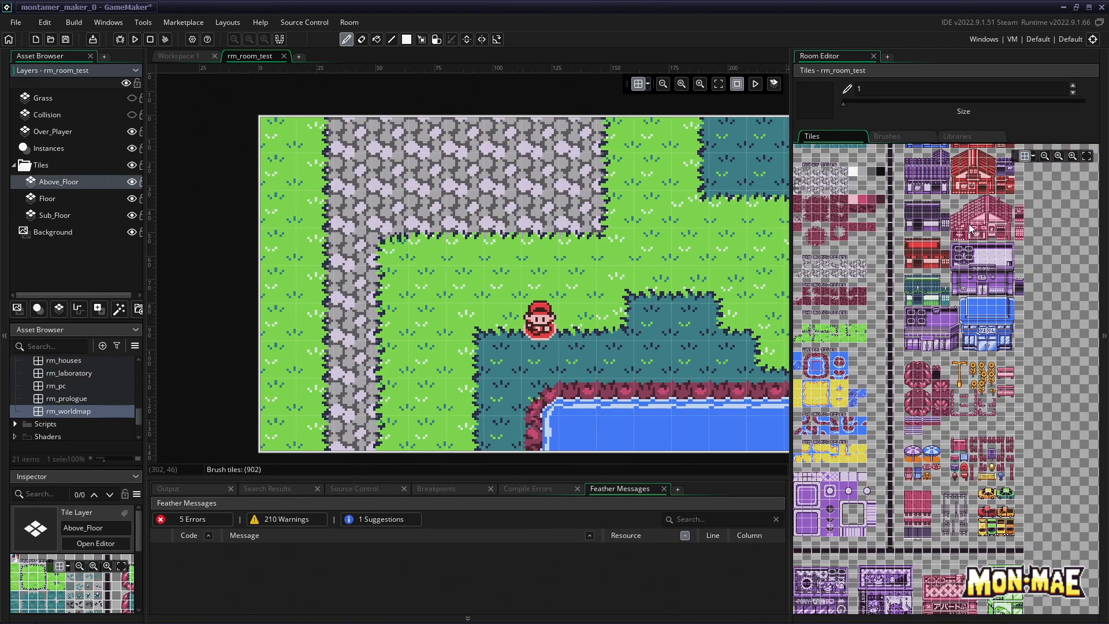
scroll(957, 265, "up", 3)
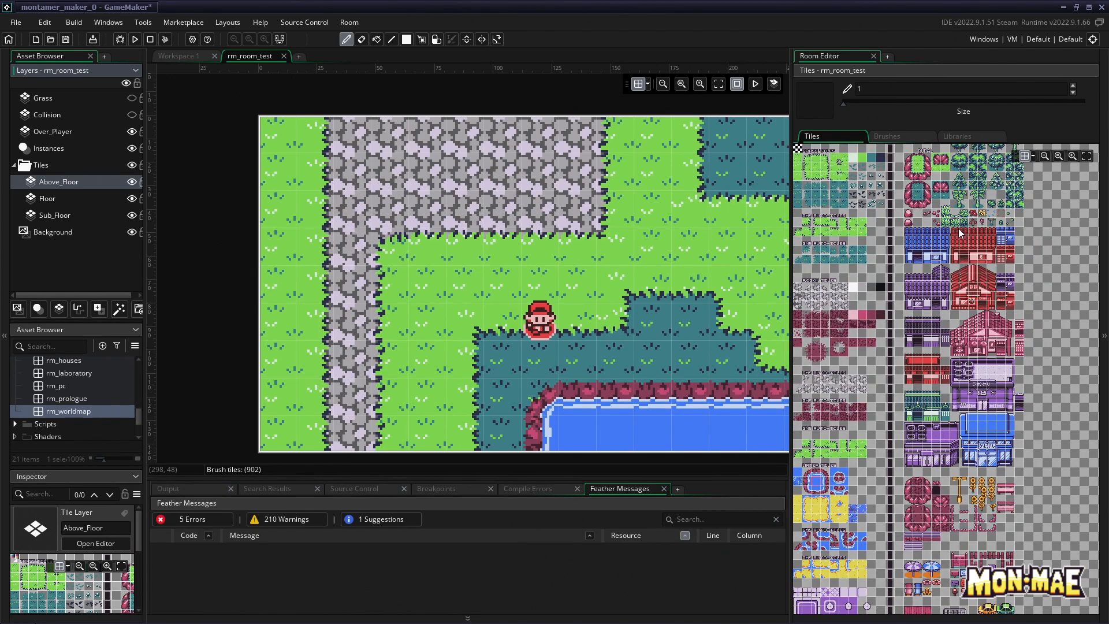
left_click_drag(956, 233, 986, 258)
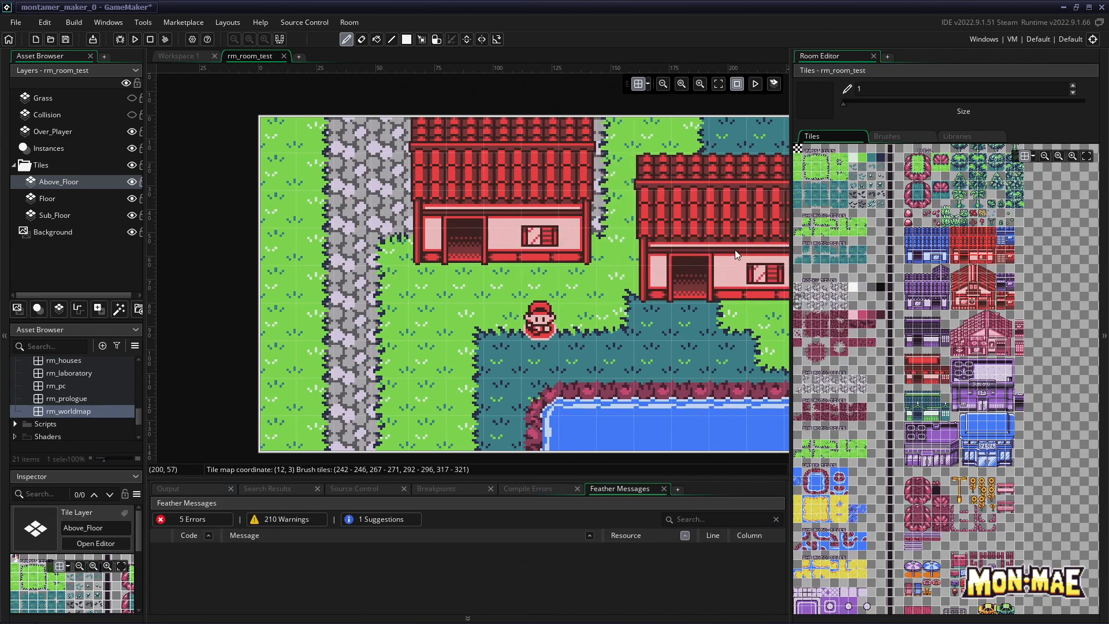
Step: Place two dark plant tiles on the Above_Floor layer, one in the room's upper-right dark grass and one in the dark grass above the pond
left_click(881, 241)
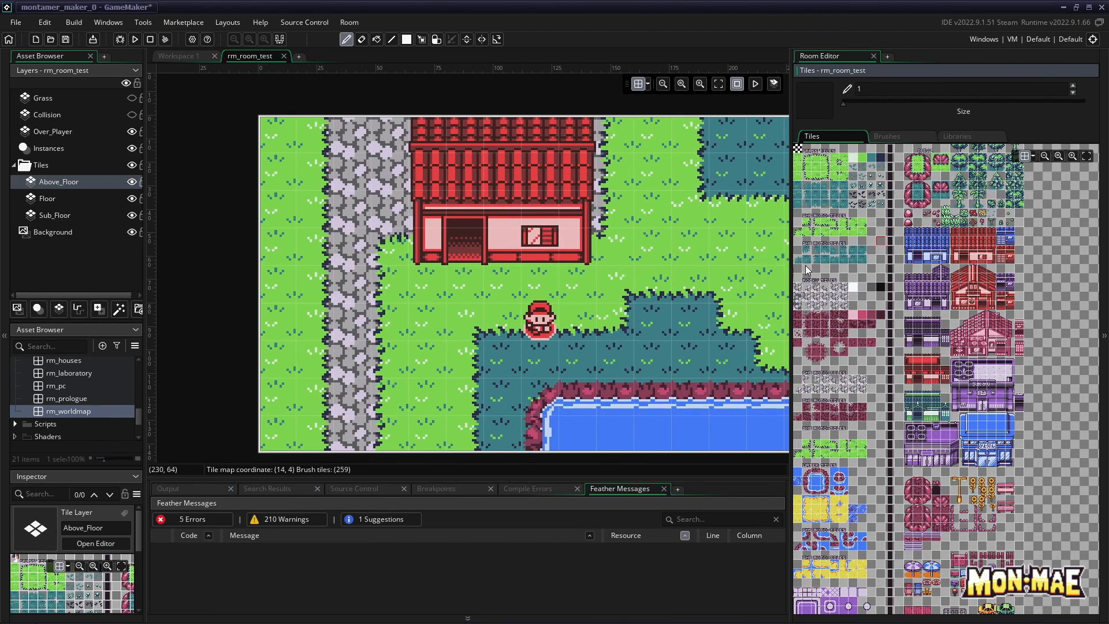
left_click_drag(790, 251, 860, 250)
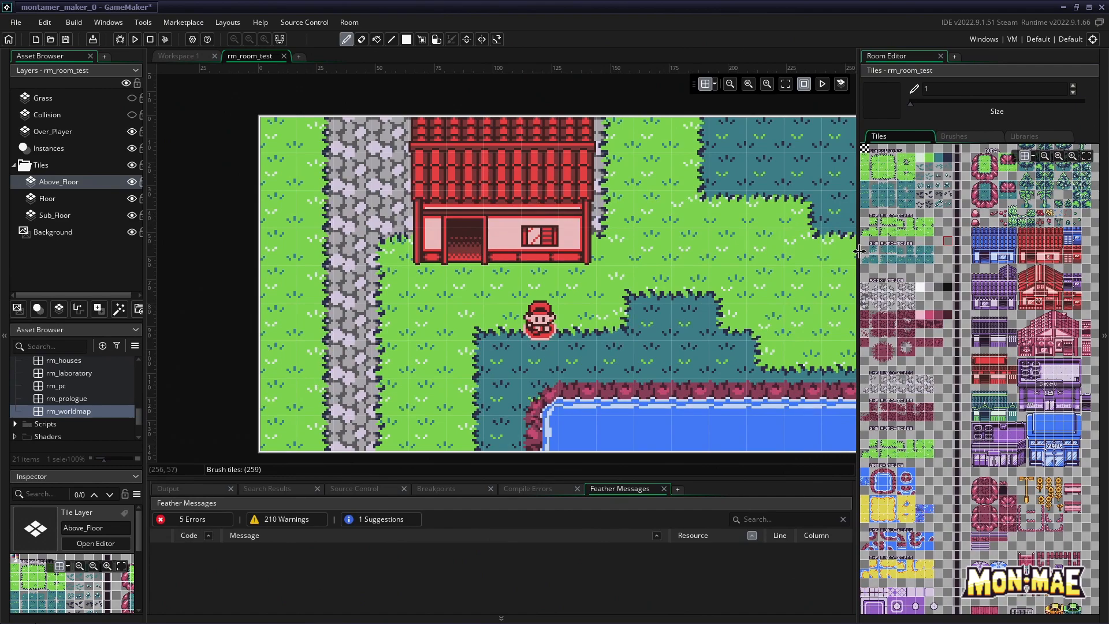
left_click(925, 194)
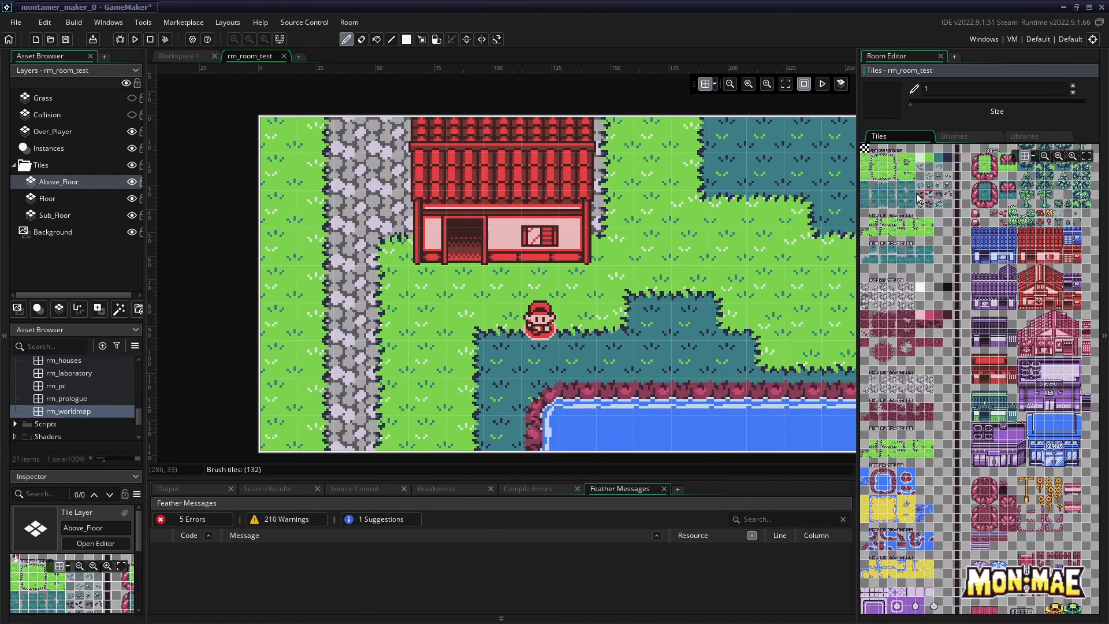
left_click(771, 160)
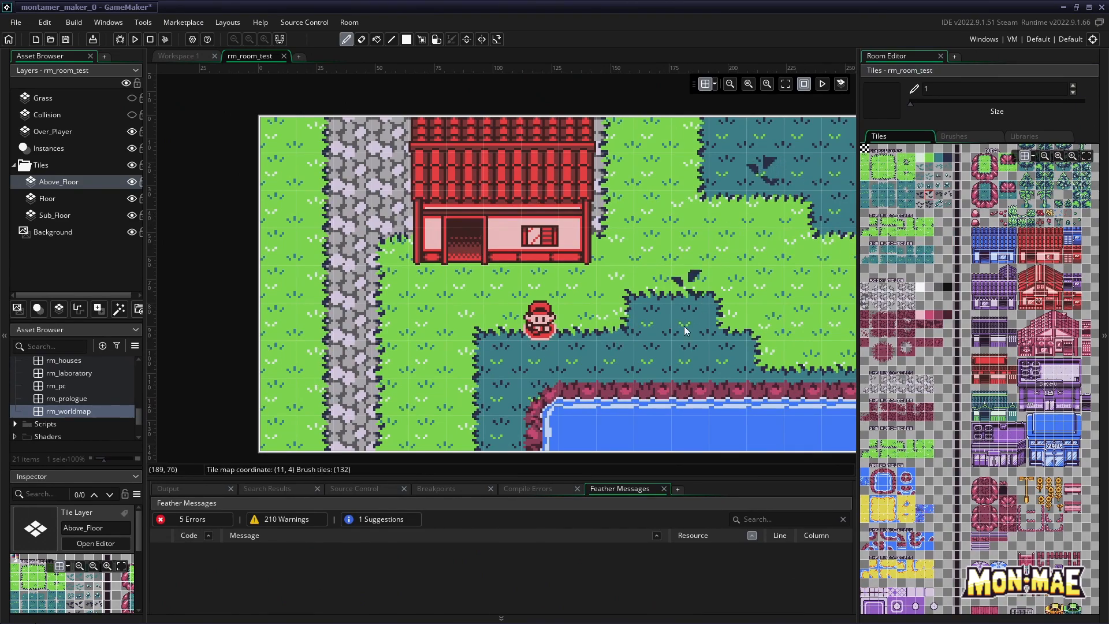
left_click(931, 204)
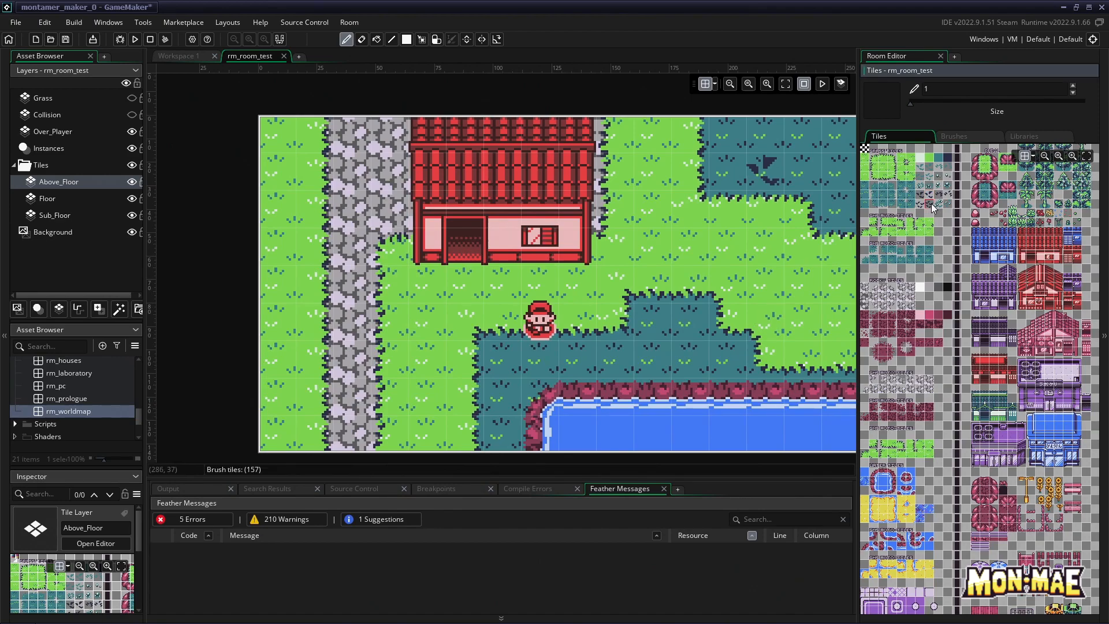
left_click(695, 359)
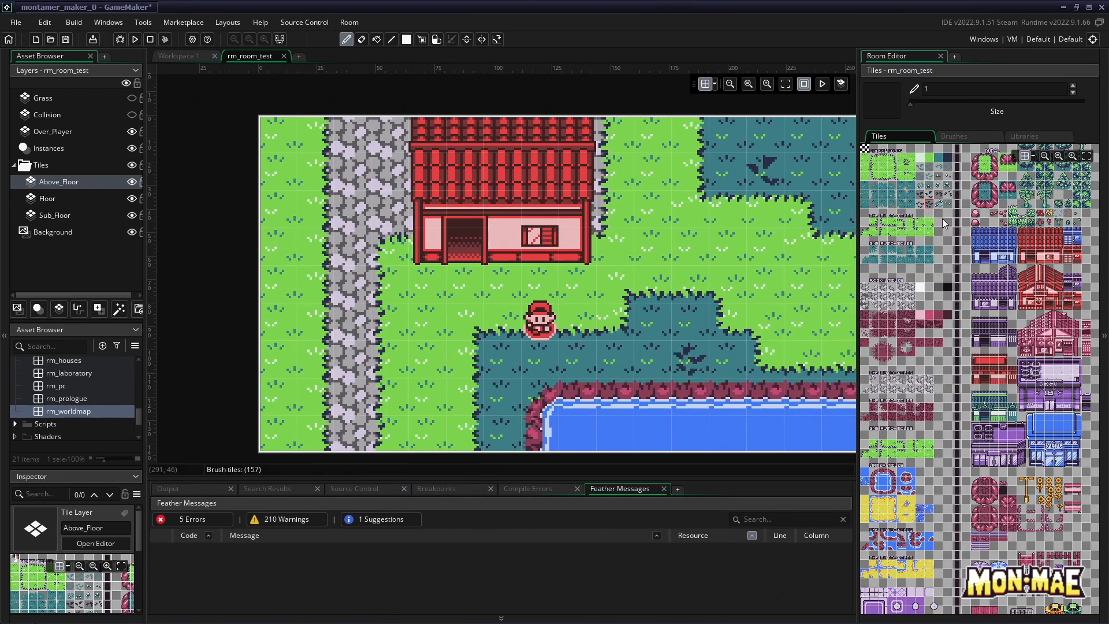
Step: Add a pink flower to the light grass near the room's right edge and a bare sapling to the right of the house
left_click(940, 186)
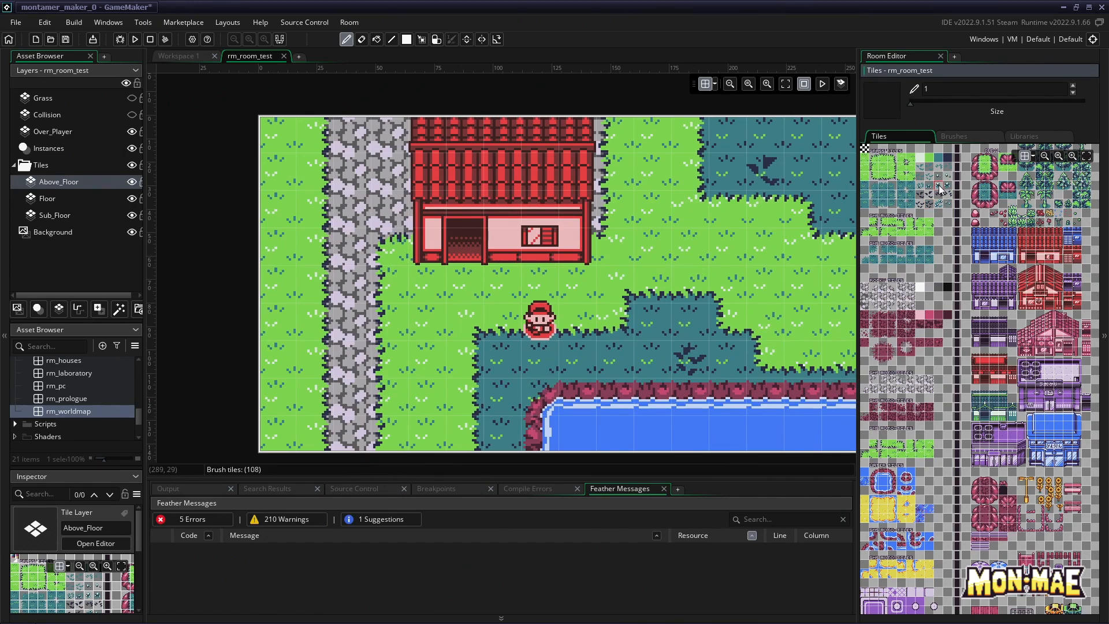
left_click(1049, 220)
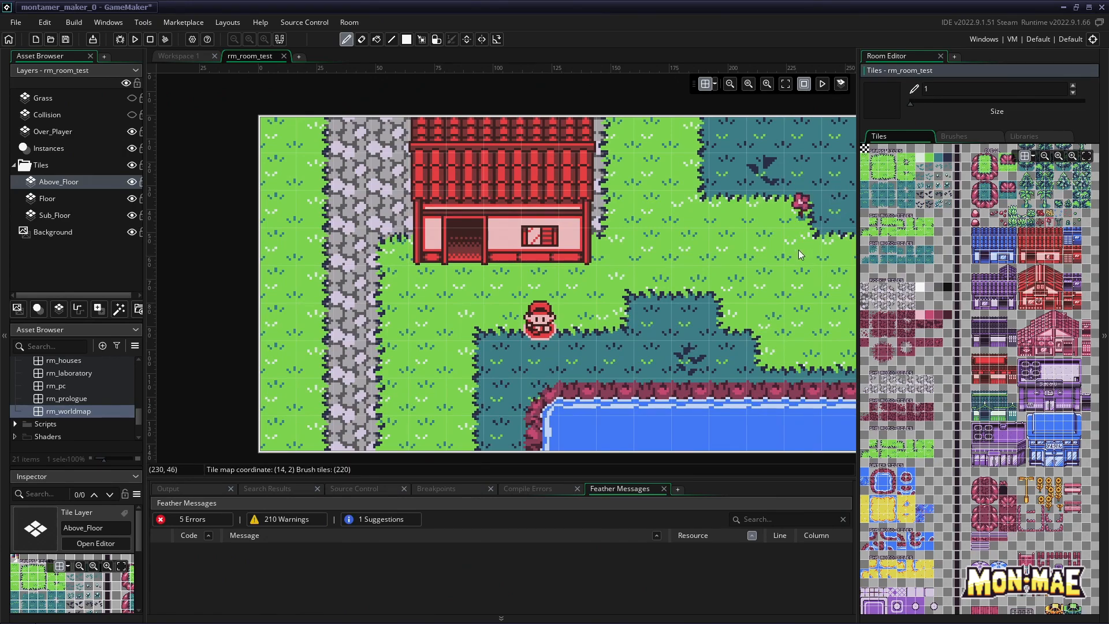
left_click(799, 283)
left_click(1058, 222)
left_click(650, 169)
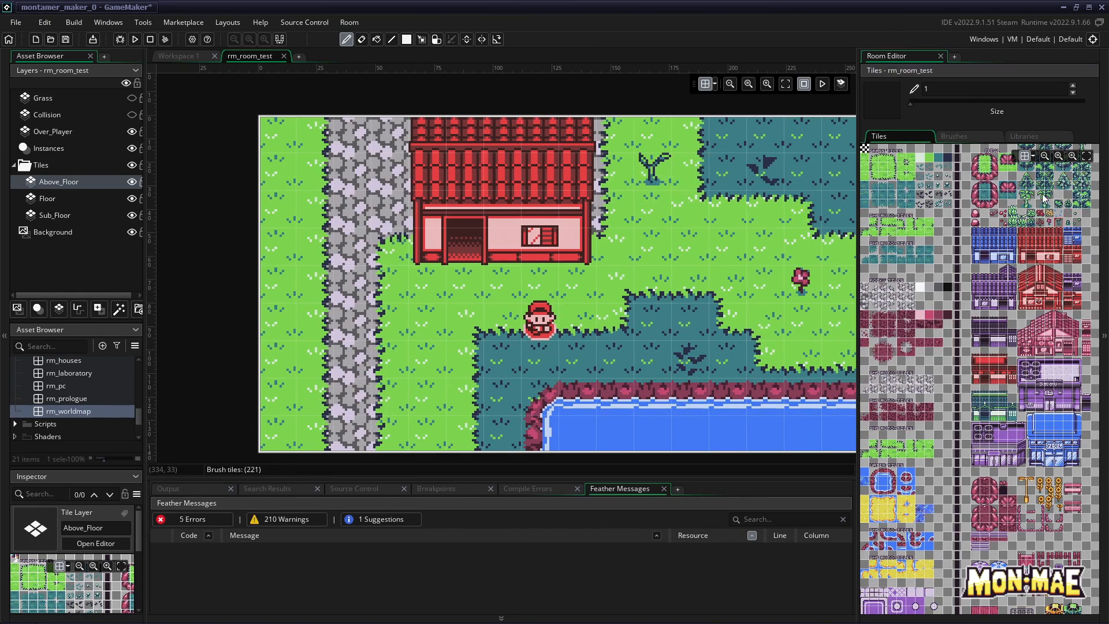
Step: Place two palm trees along the room's left edge and a pine tree in the dark grass just above the pond
left_click_drag(1043, 197, 1044, 209)
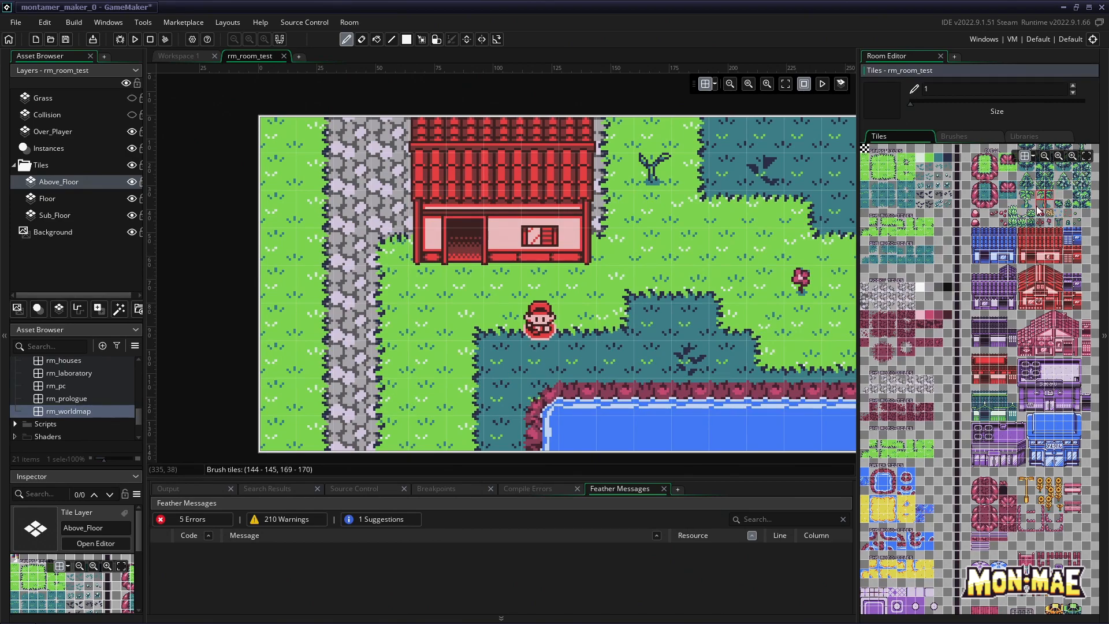
left_click(298, 403)
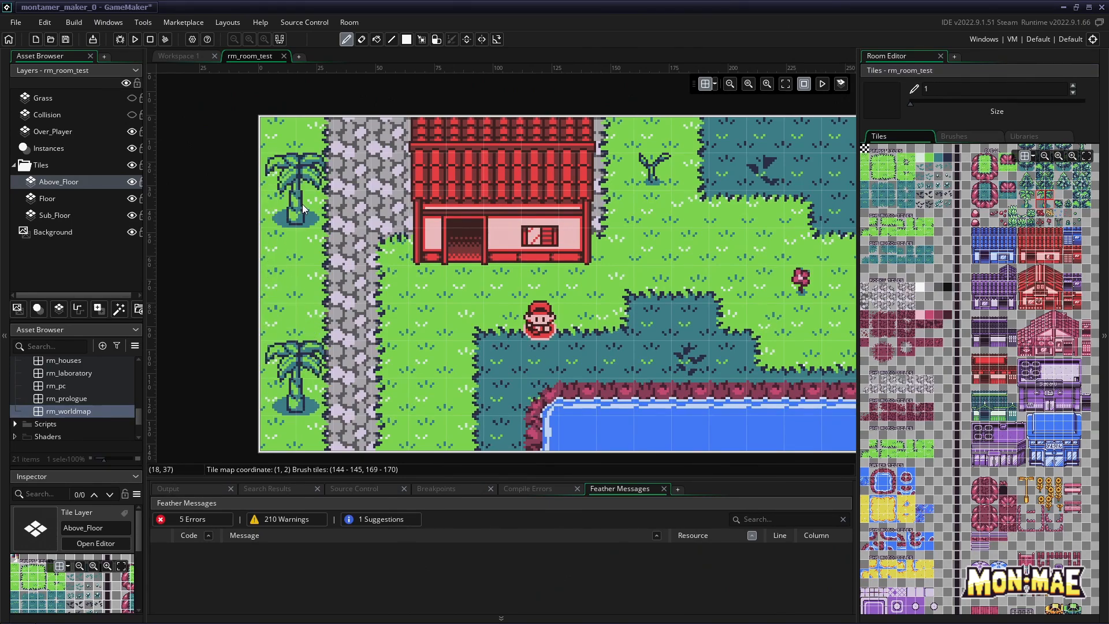
left_click(303, 204)
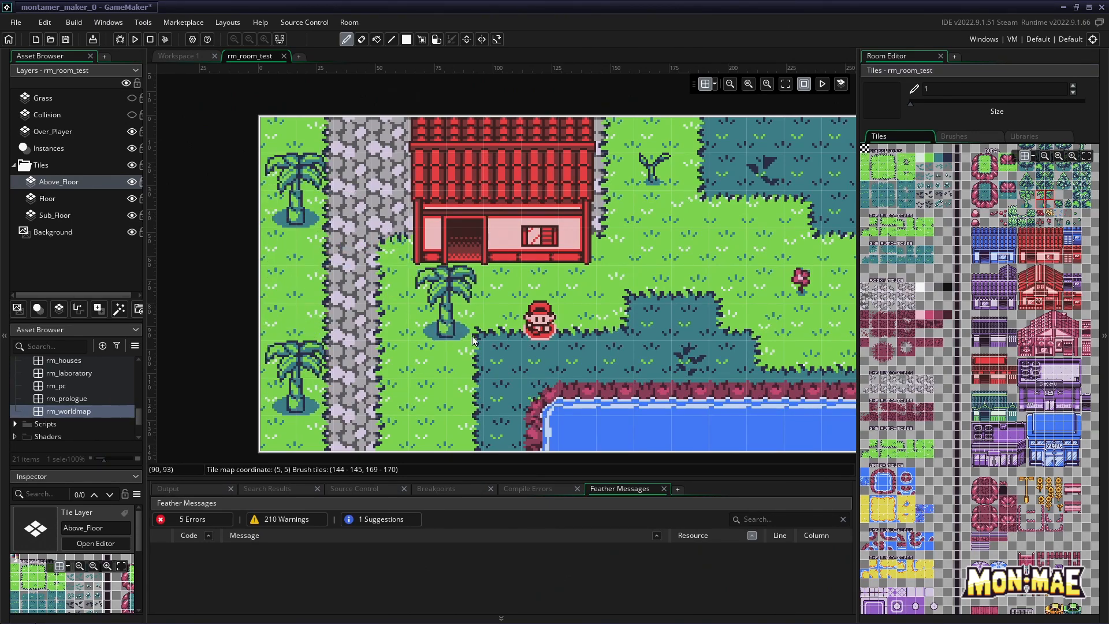
left_click(733, 283)
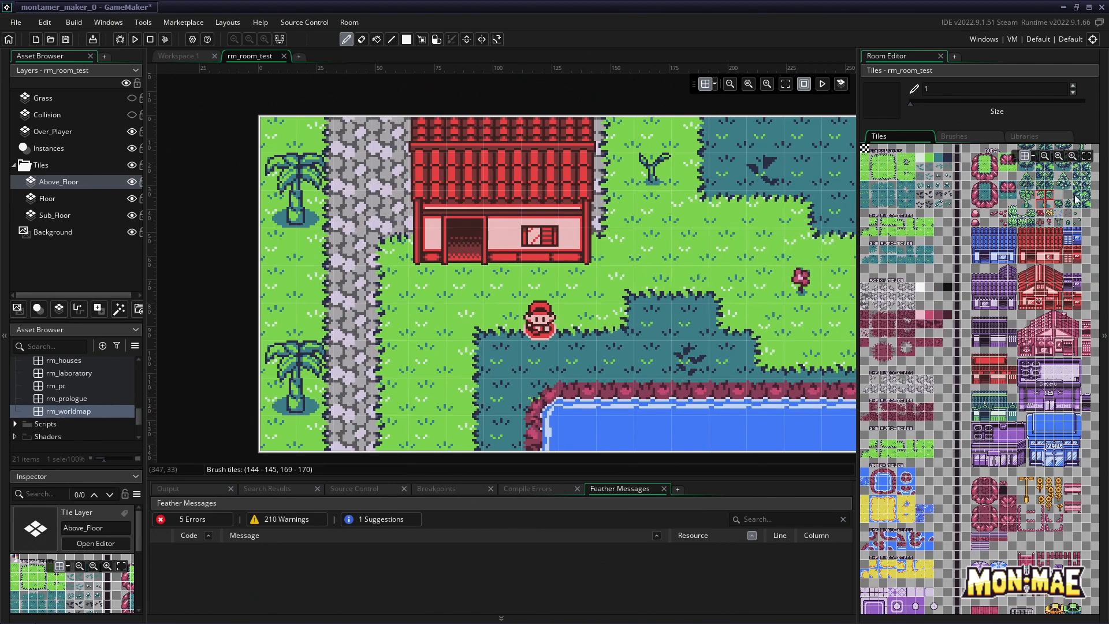
left_click_drag(1061, 177, 1066, 185)
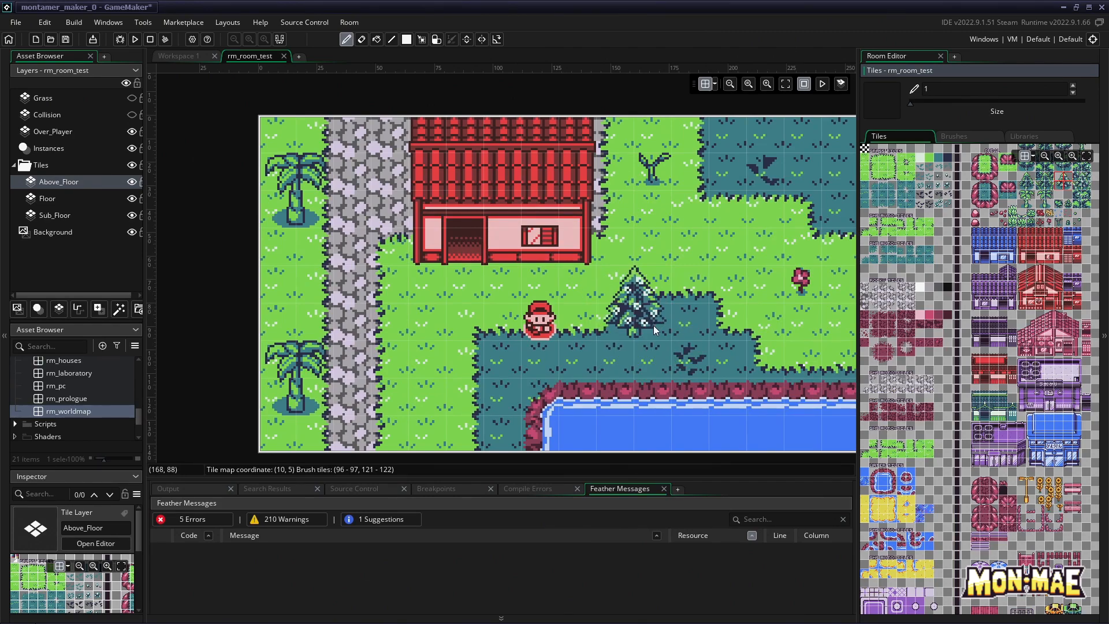
left_click(646, 354)
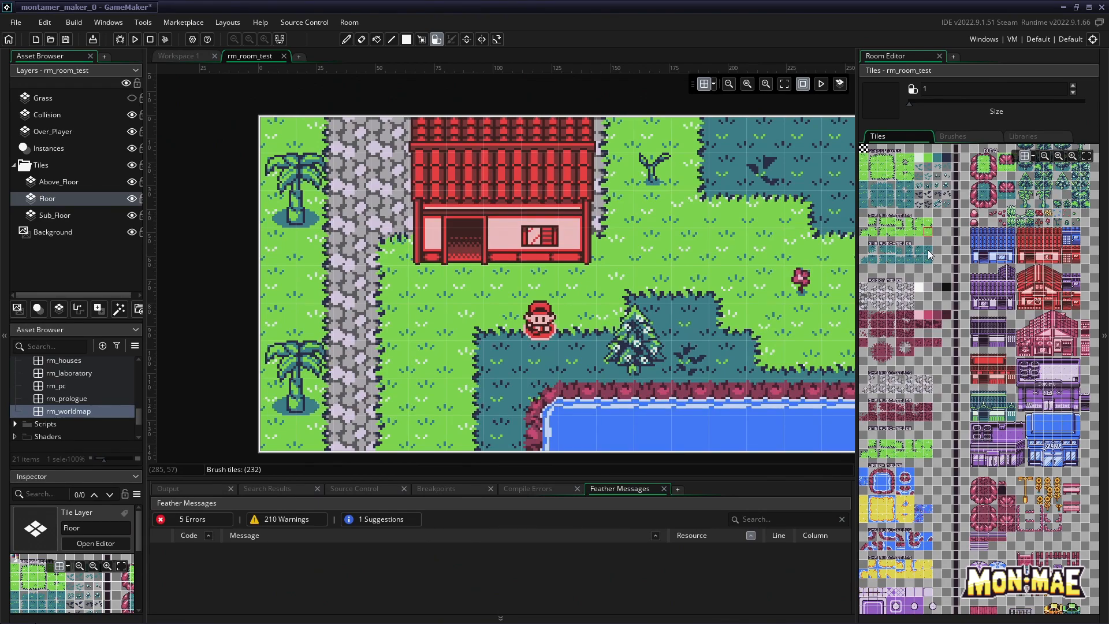
Step: Widen the rock path below the house toward the right with the Floor layer's auto tile and paint rock tiles beneath its edge on Sub_Floor
mouse_move(353, 245)
left_mouse_down()
mouse_move(355, 313)
mouse_move(373, 320)
mouse_move(378, 422)
left_mouse_up()
mouse_move(370, 347)
left_mouse_down()
mouse_move(373, 280)
mouse_move(377, 413)
mouse_move(372, 258)
left_mouse_up()
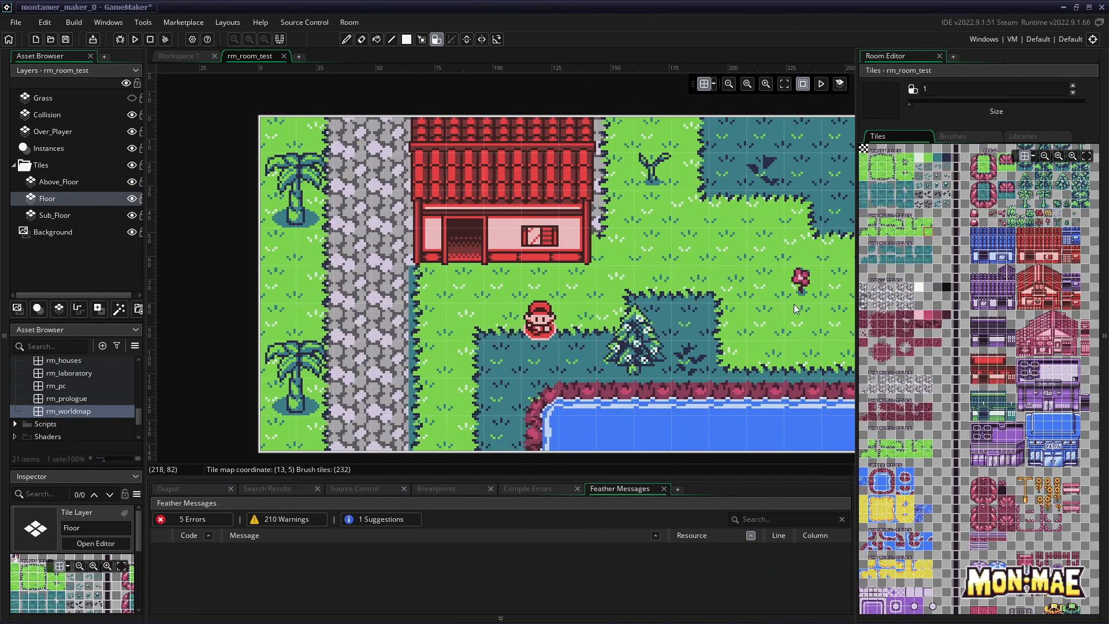
left_click(915, 245)
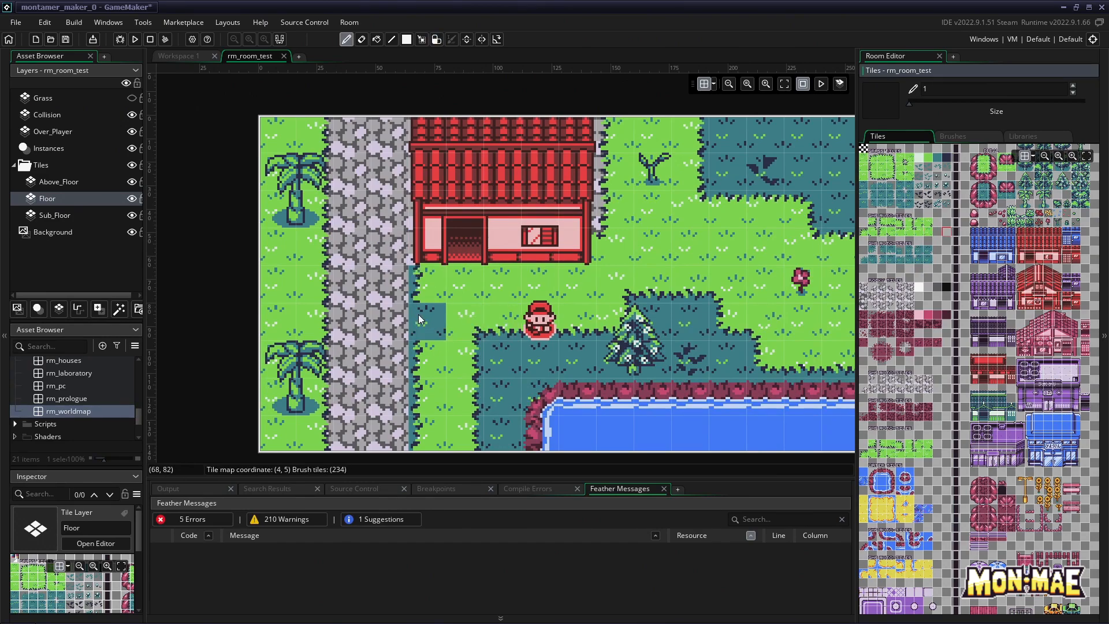
left_click(88, 215)
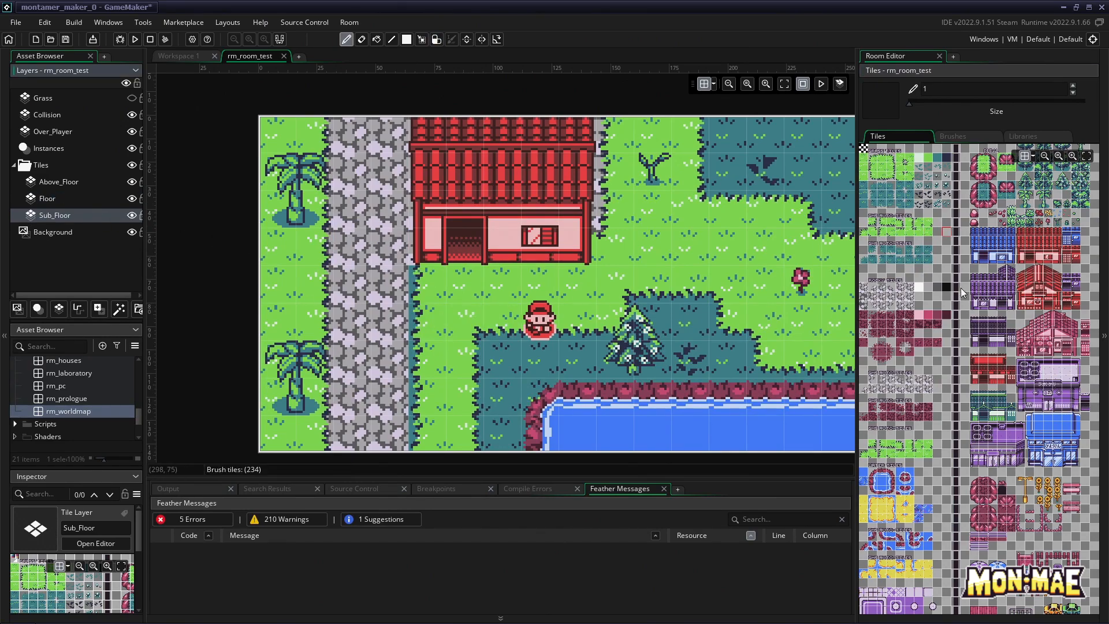
left_click(864, 291)
left_click_drag(425, 283, 425, 327)
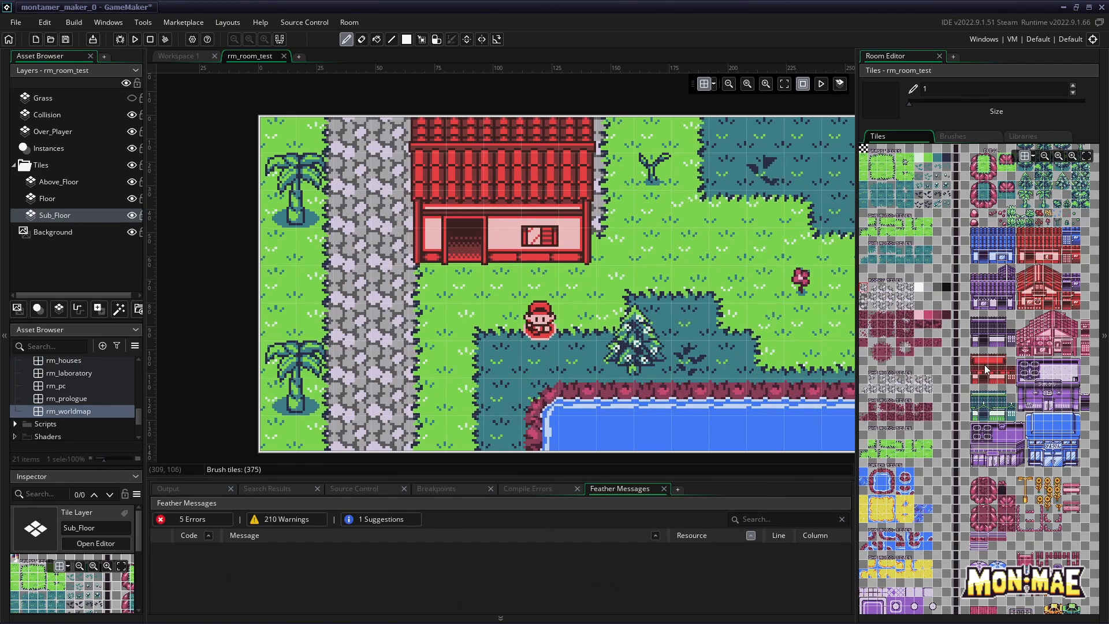
Step: Paint collision tiles on the Collision layer over the whole house and along the pond's upper and left banks
left_click(71, 113)
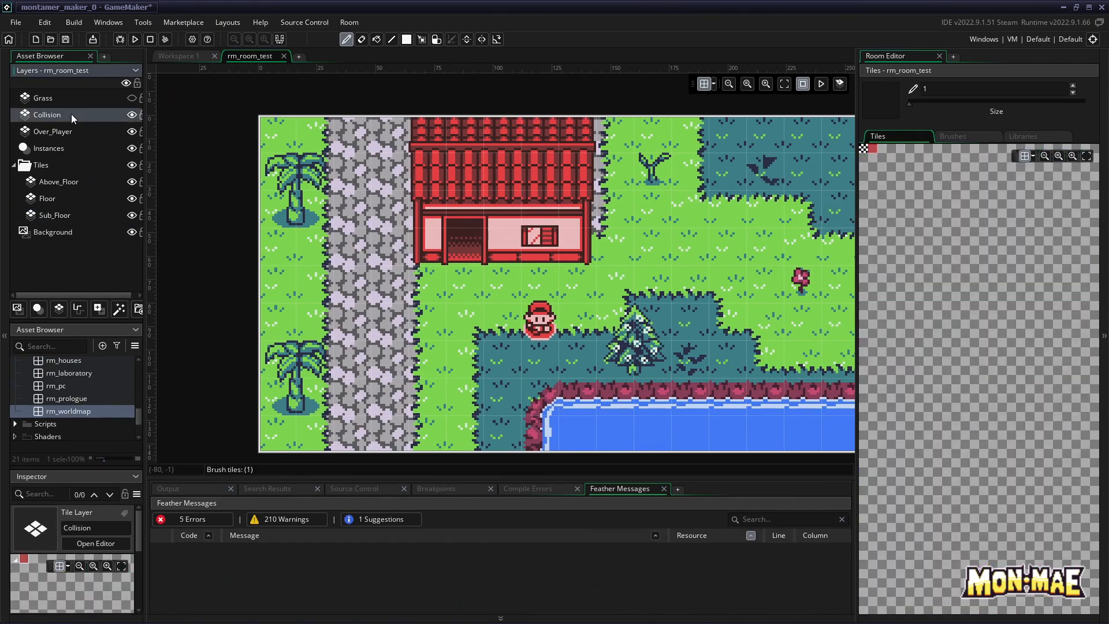
left_click(872, 147)
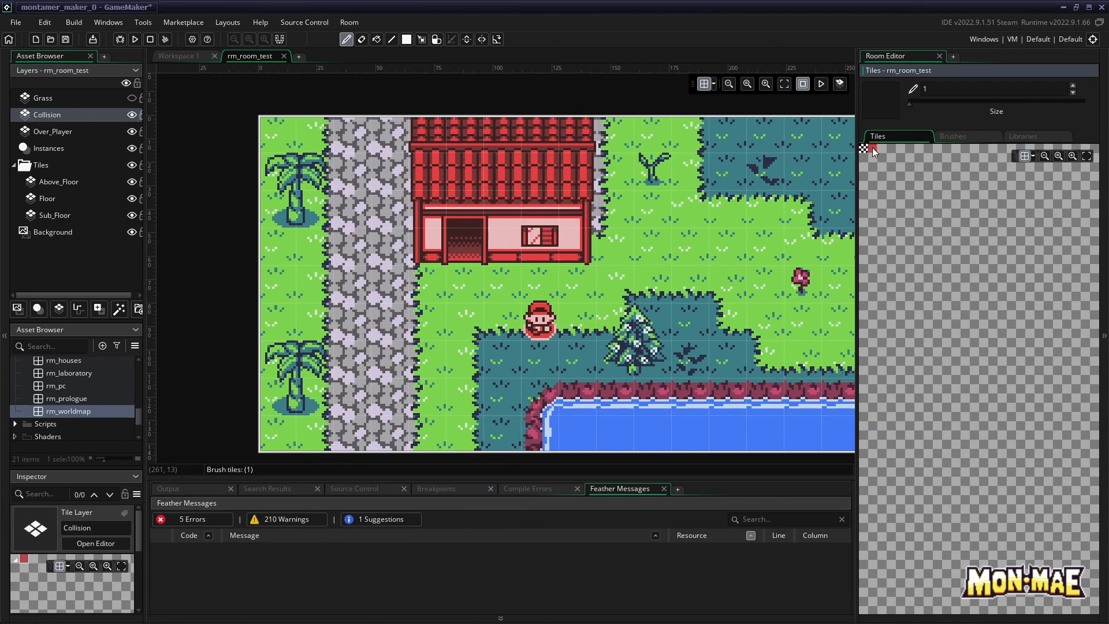
left_click_drag(428, 139, 425, 206)
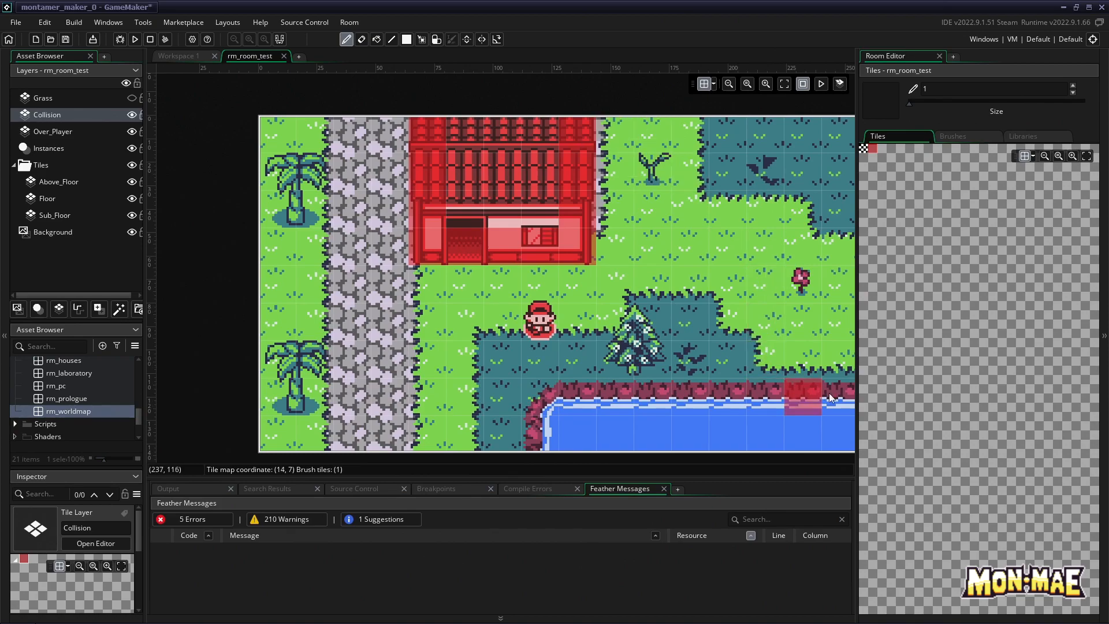
left_click_drag(847, 396, 566, 397)
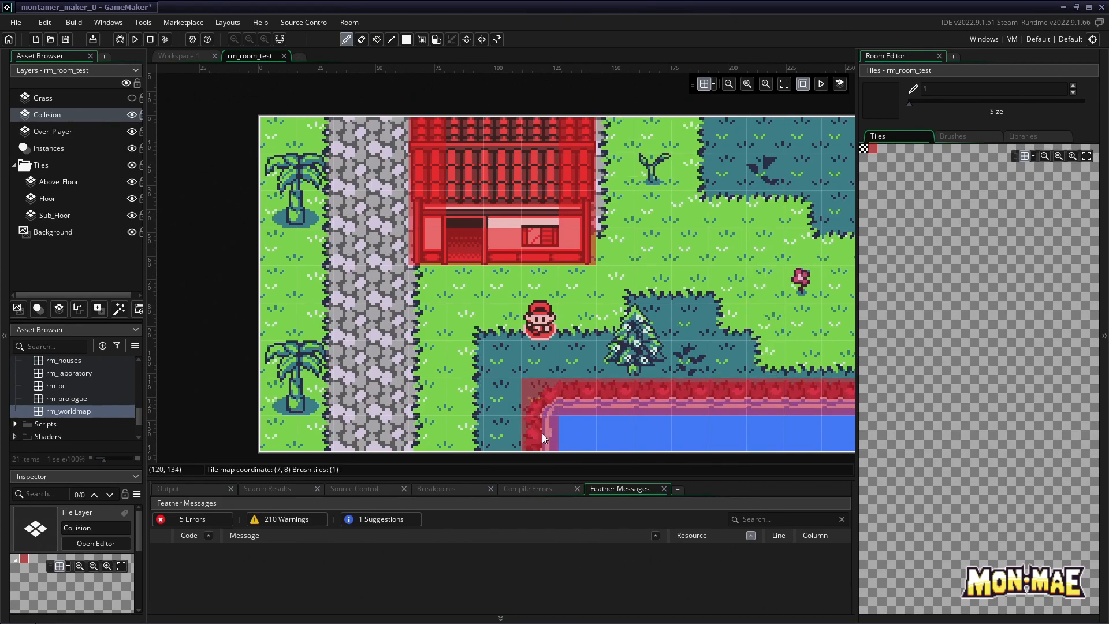
Step: Narrow the tile palette and paint collision tiles down the column beside the palm trees and across the pine tree's base
left_click_drag(858, 306, 894, 309)
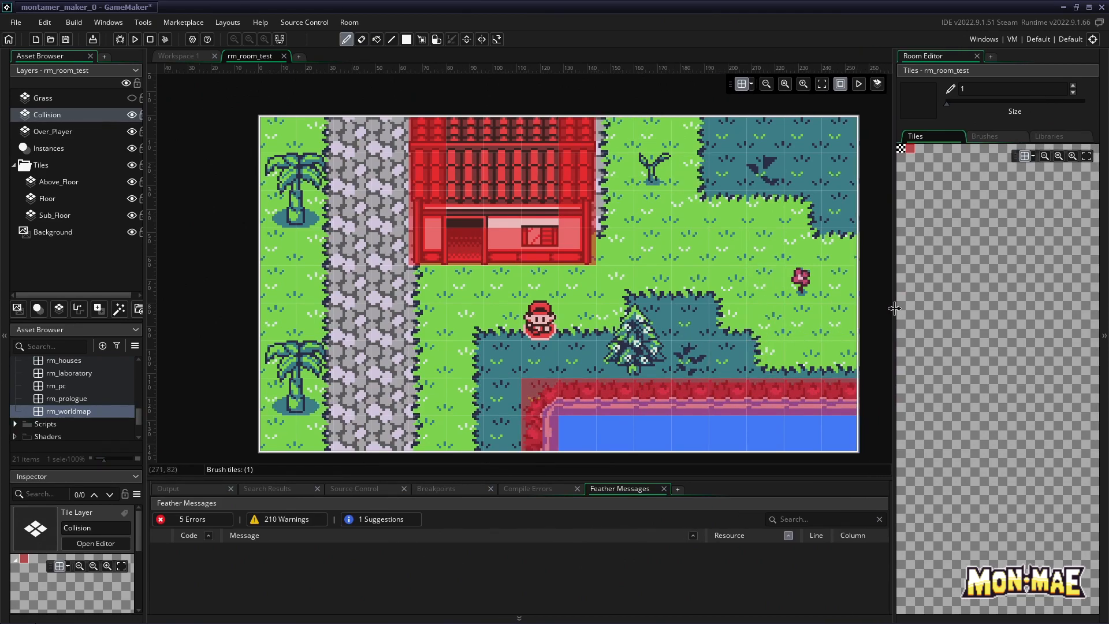
left_click_drag(305, 434, 310, 206)
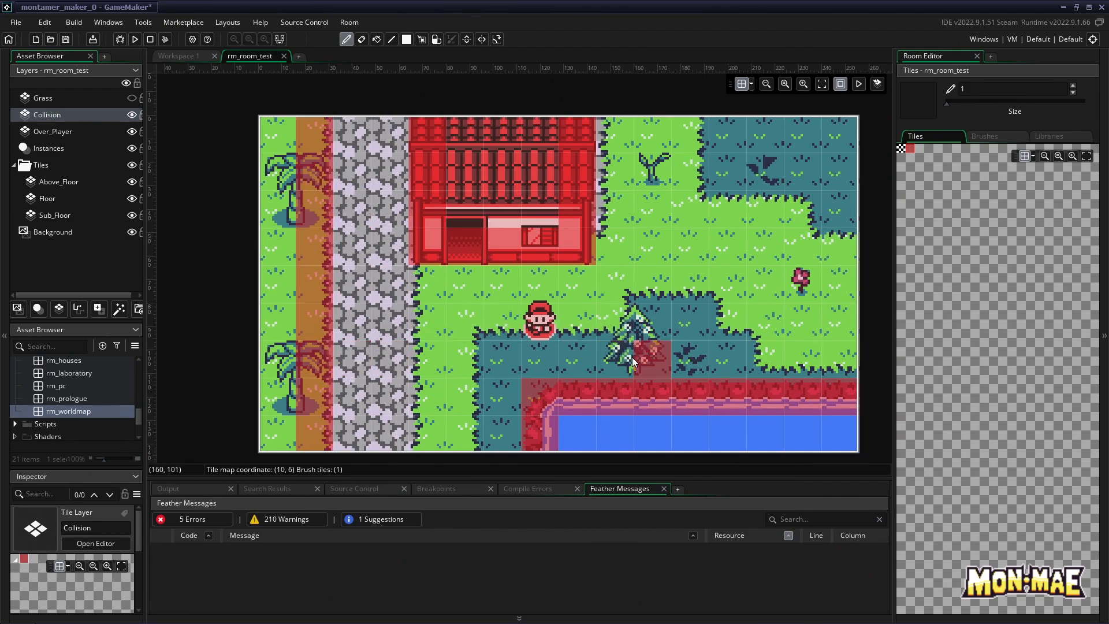
left_click_drag(633, 362, 646, 362)
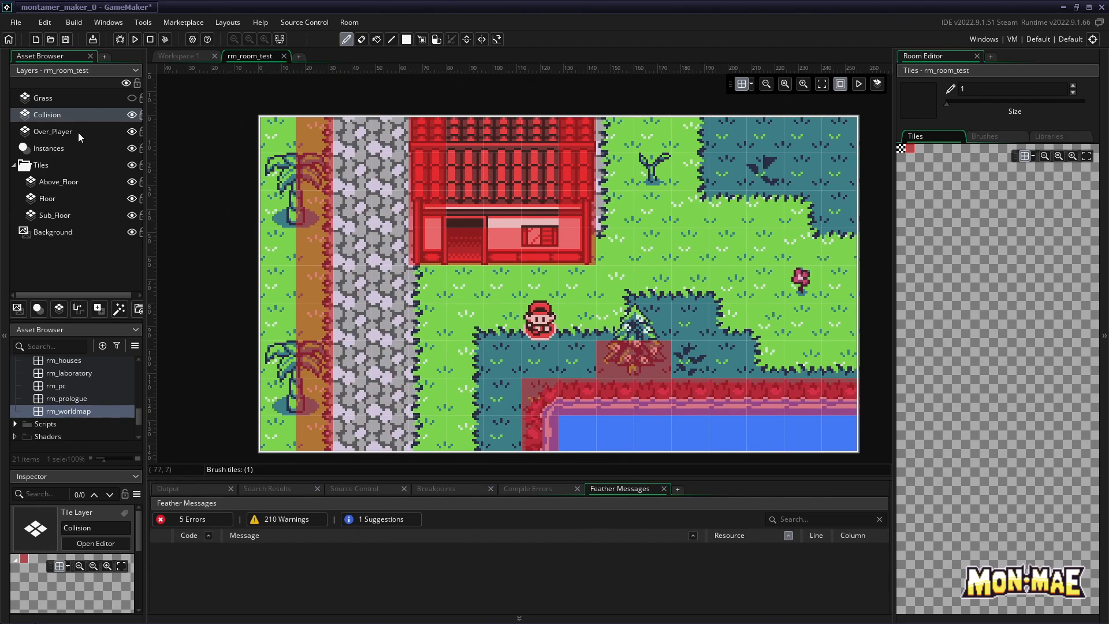
Step: Hide the Collision layer and try the player instance against the pine tree, leaving it at (128, 80)
left_click(68, 147)
left_click_drag(543, 325, 613, 361)
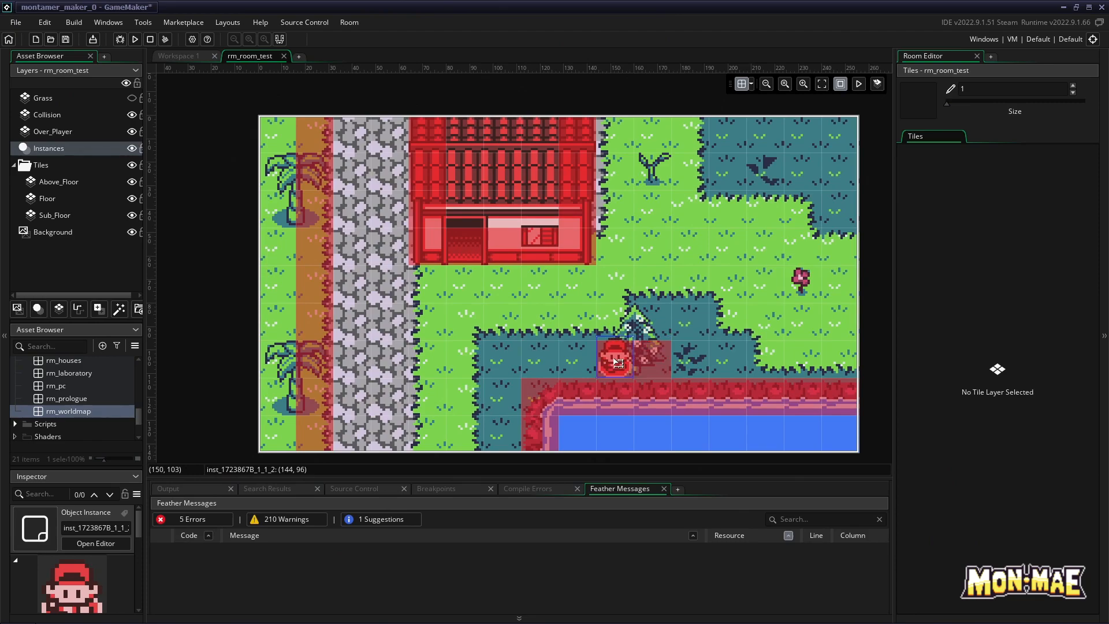
left_click(132, 115)
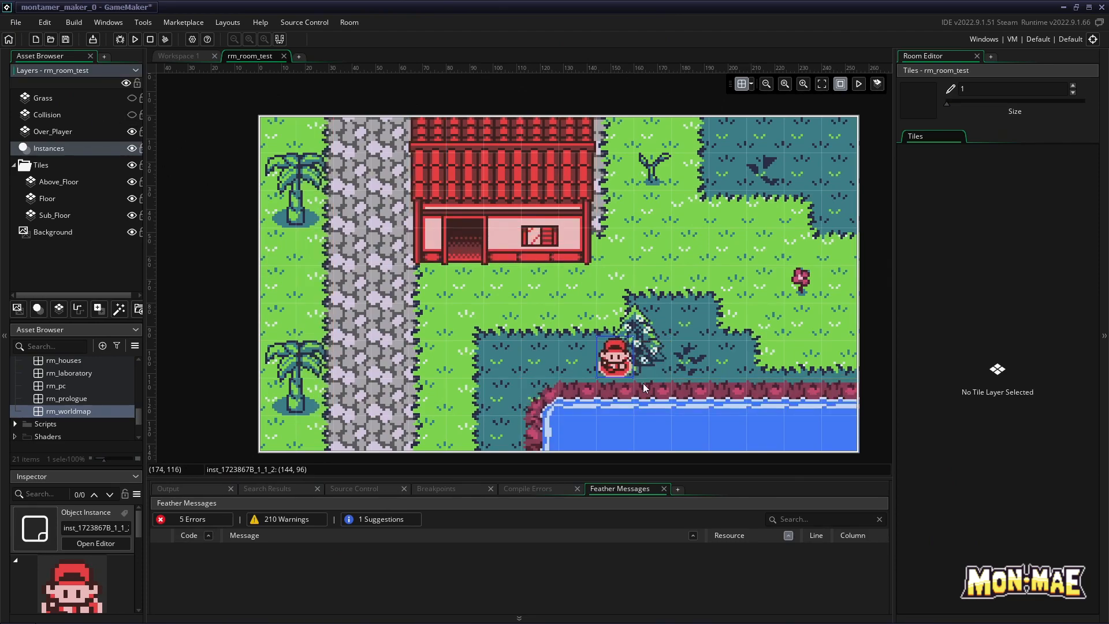
left_click_drag(626, 364, 619, 330)
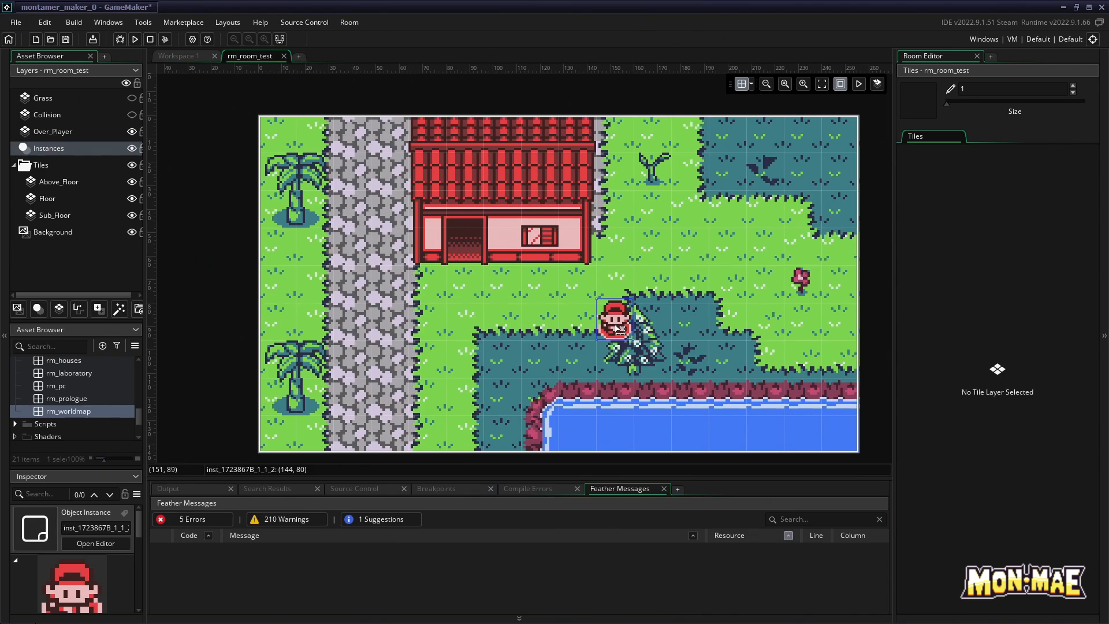
left_click_drag(619, 330, 582, 330)
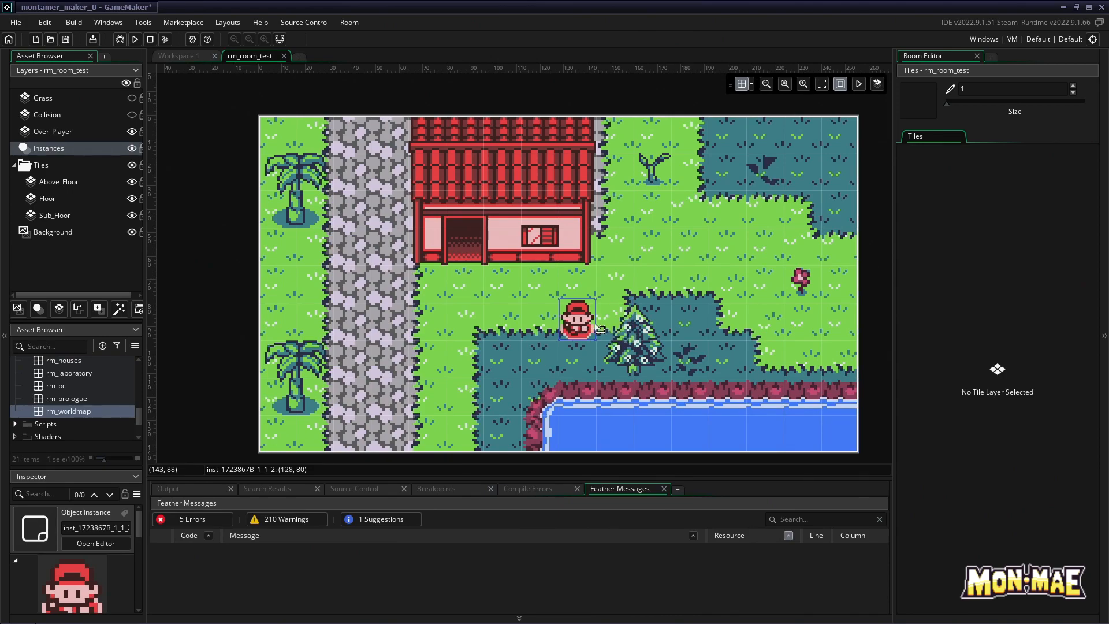
Step: Move the pine tree's upper half from the Above_Floor layer to Over_Player by removing its tiles and placing them again above the base
left_click(82, 182)
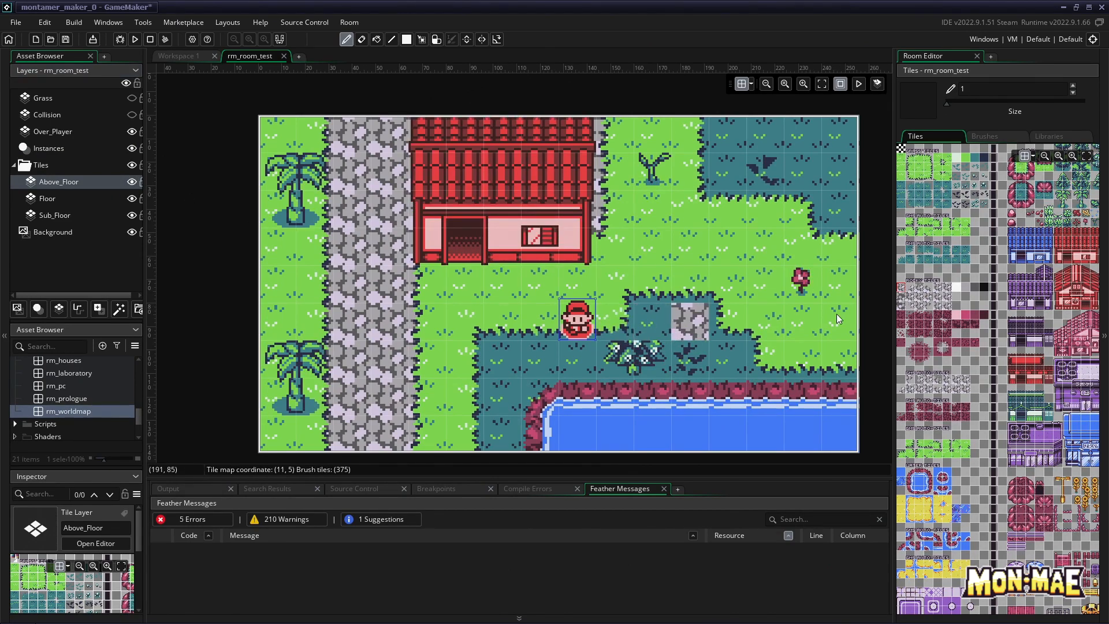
left_click_drag(893, 211, 766, 211)
left_click(976, 182)
left_click(70, 132)
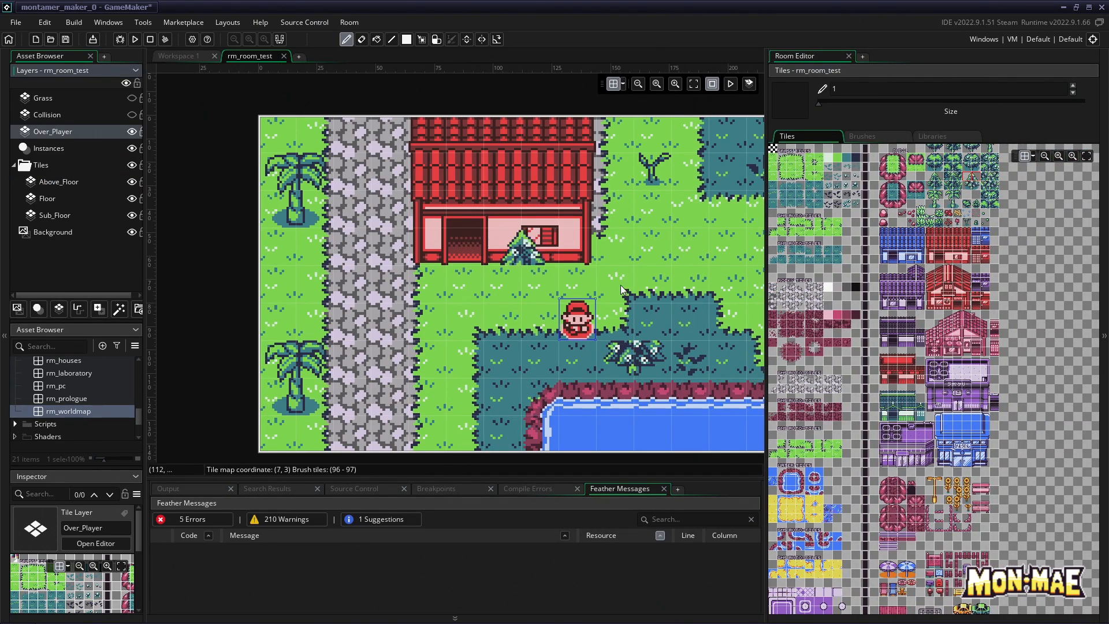
left_click(644, 329)
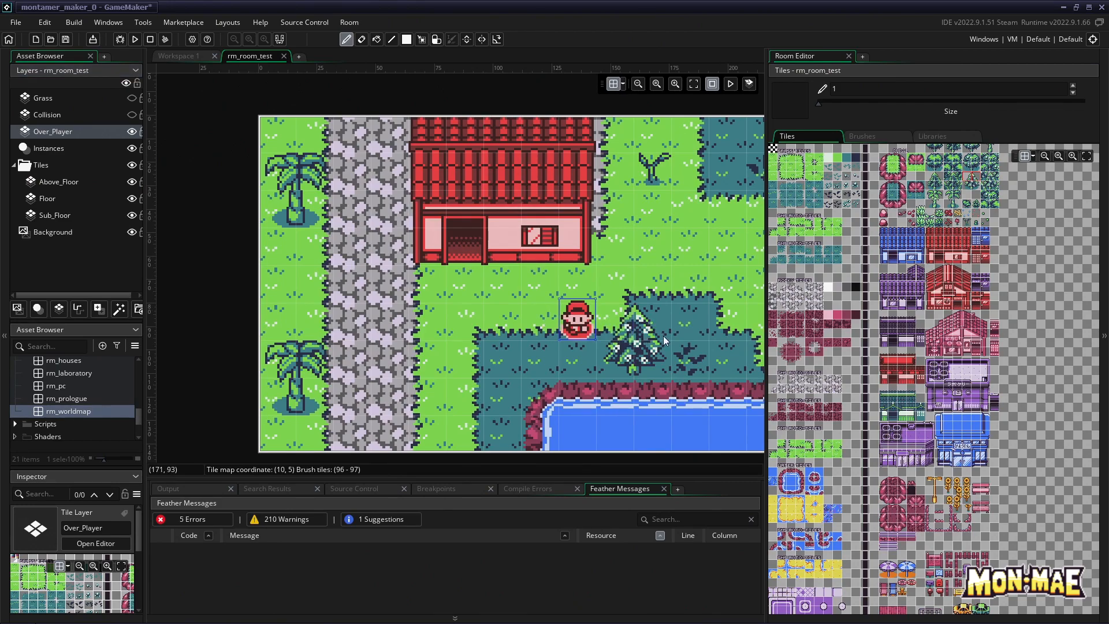
left_click(845, 277)
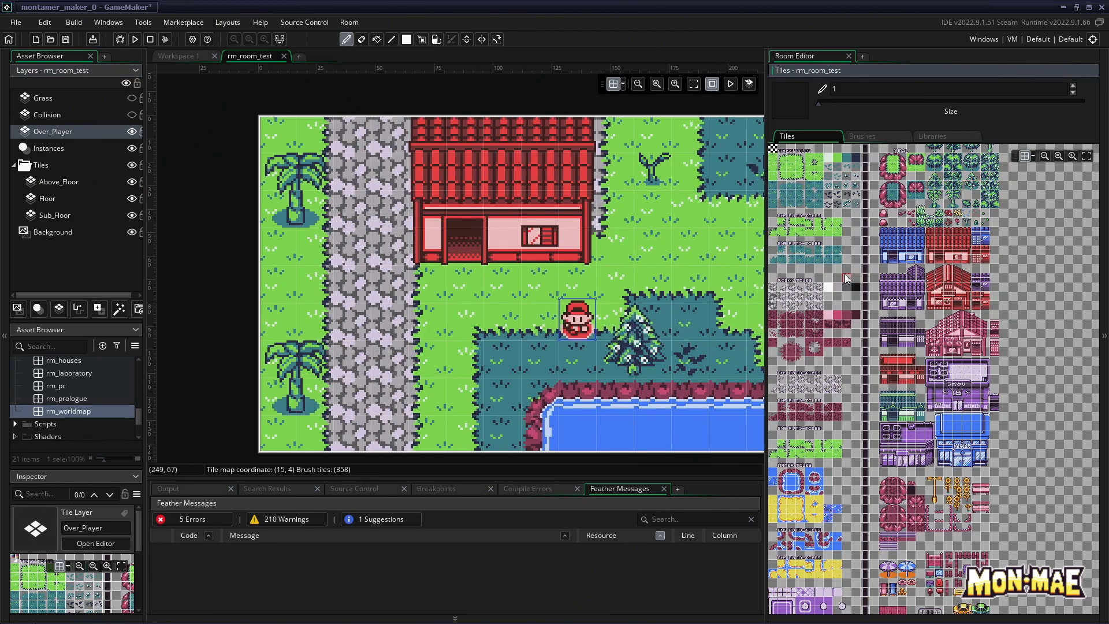
Step: Move the player instance on the Instances layer to (160, 80), behind the pine tree's upper half
left_click(52, 148)
left_click_drag(582, 327, 651, 333)
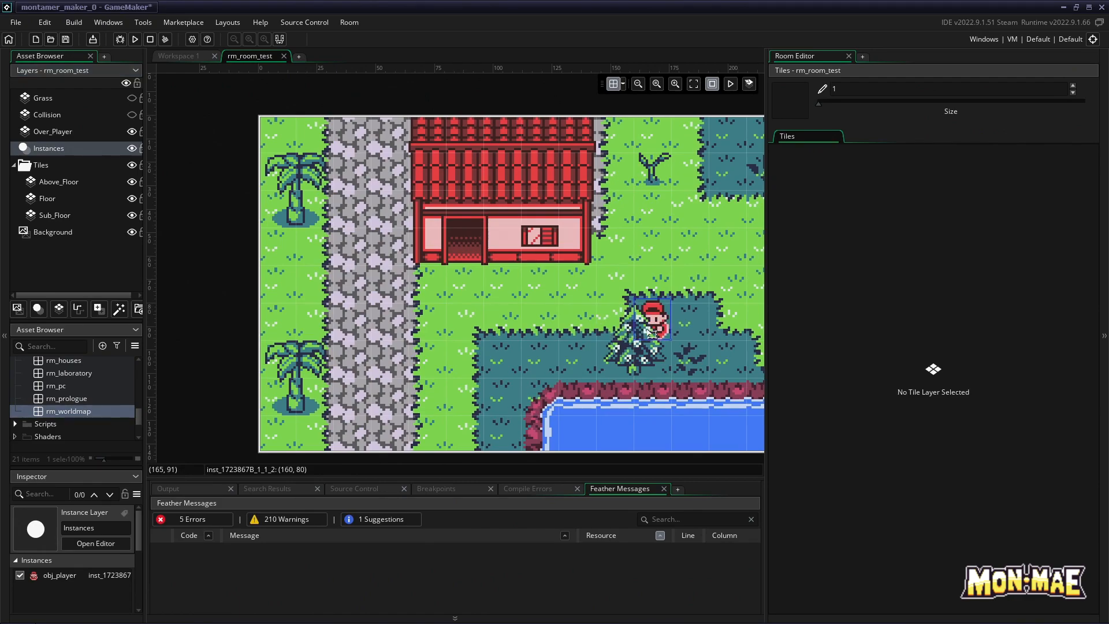
Step: Show the Collision layer and move the player instance to (128, 80), clear of the pine tree
left_click(132, 115)
left_click_drag(658, 329, 590, 325)
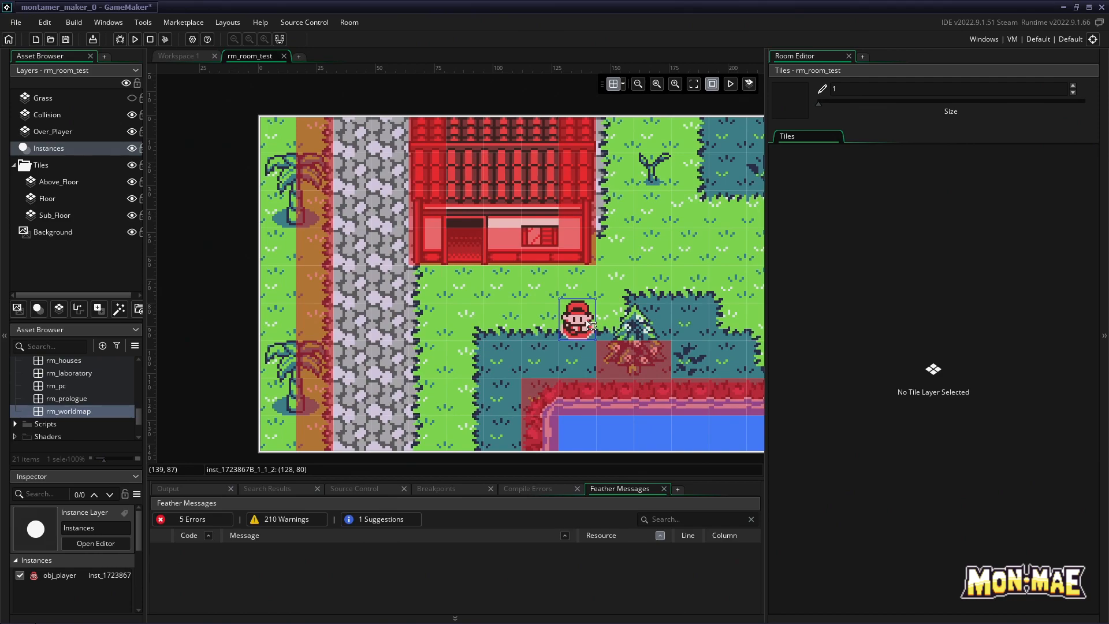
left_click_drag(766, 245, 897, 242)
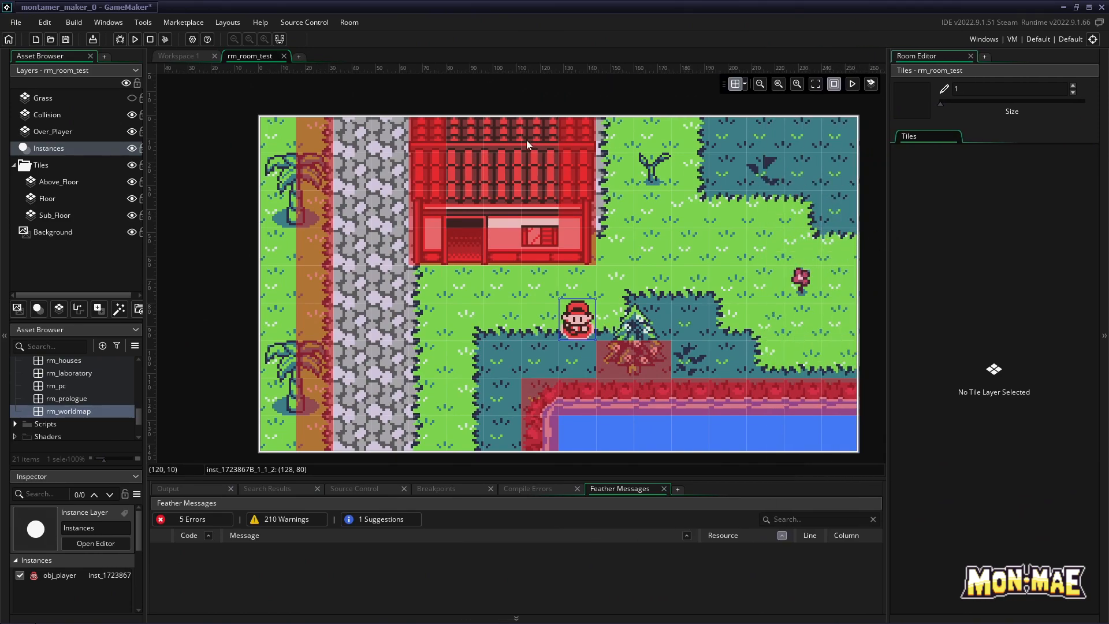
Step: Move the top row of the house's red roof from Above_Floor to Over_Player, erasing its collision tiles as well
left_click(68, 183)
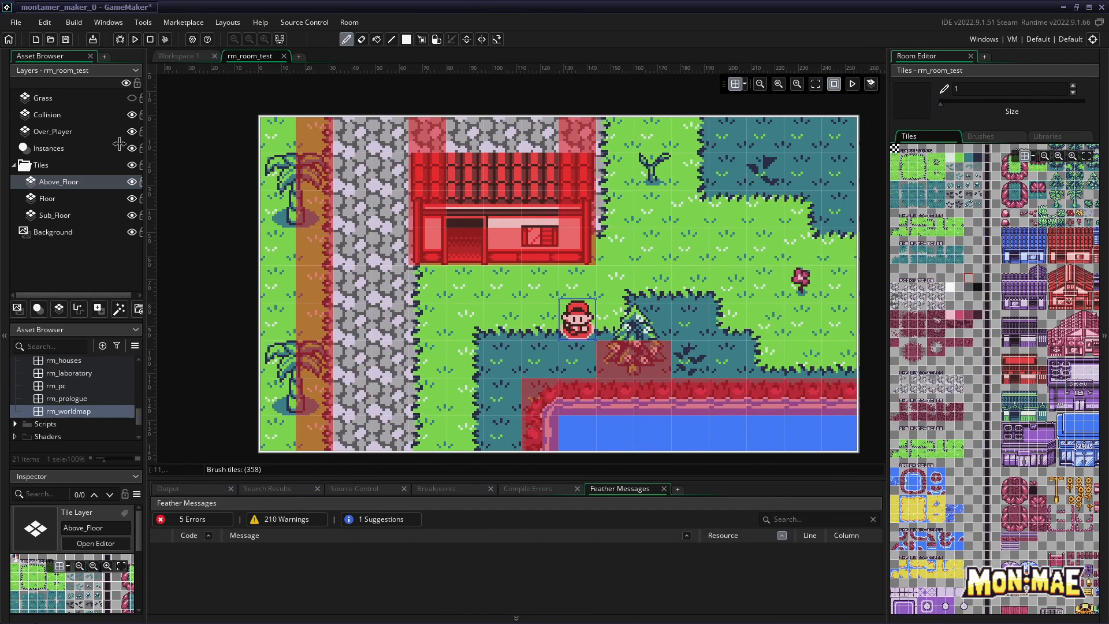
left_click(99, 116)
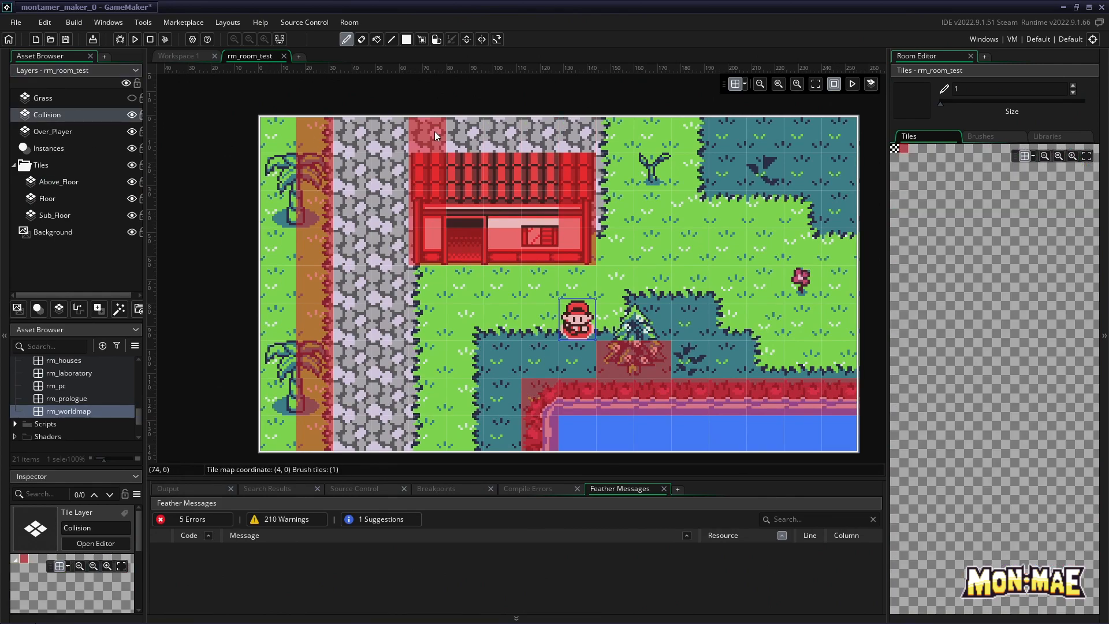
left_click(75, 133)
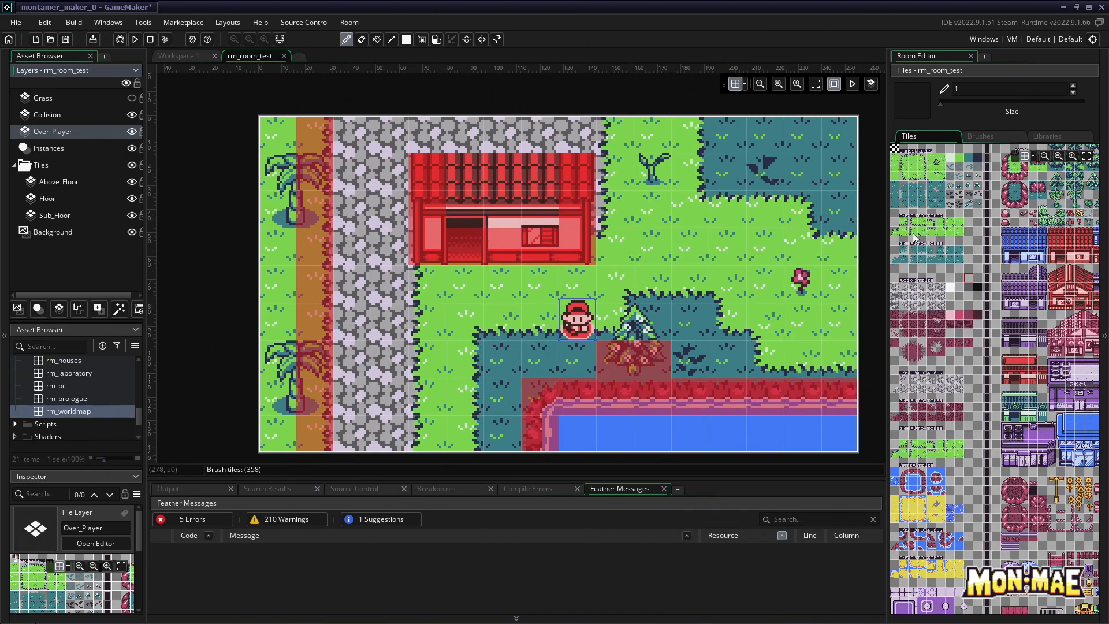
left_click_drag(1054, 234, 1087, 236)
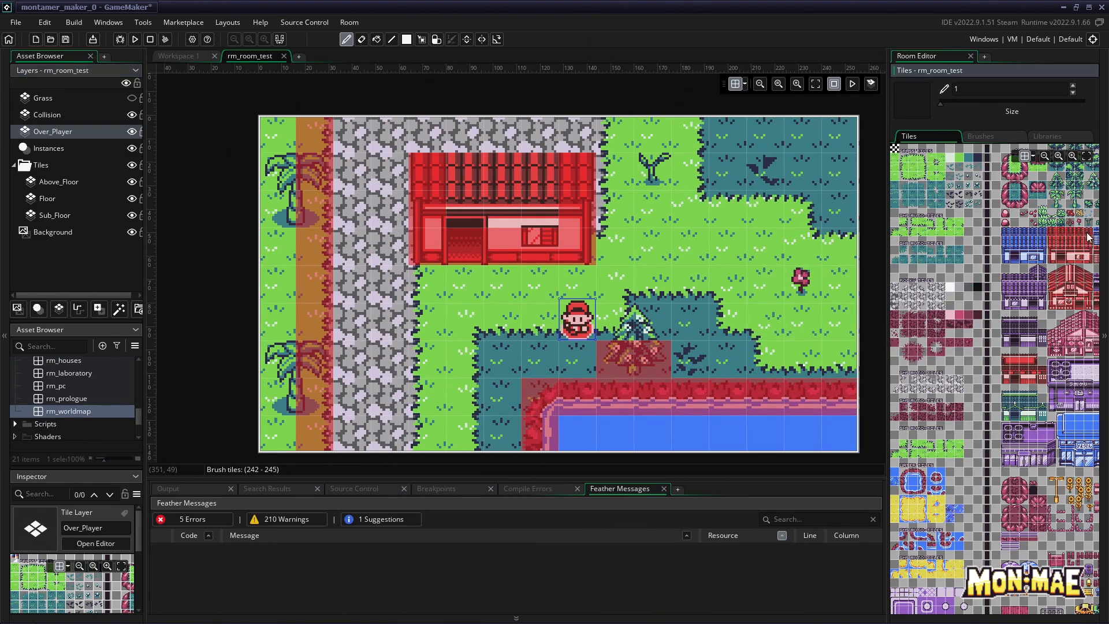
left_click_drag(583, 132, 494, 131)
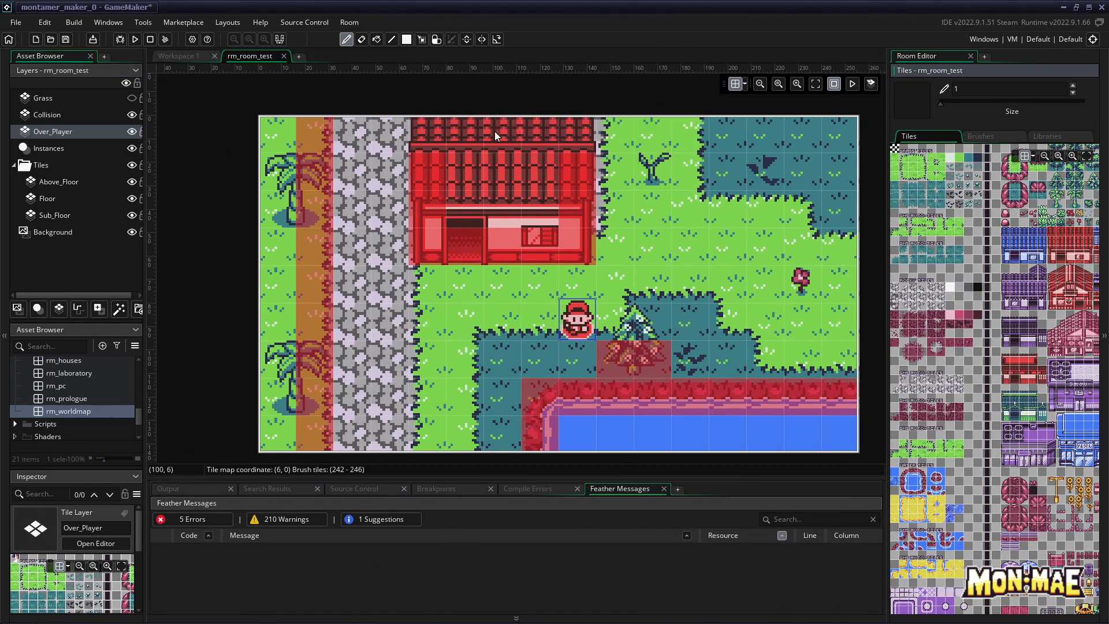
Step: Try the player instance on the Instances layer behind the top row of the house's roof
left_click(121, 116)
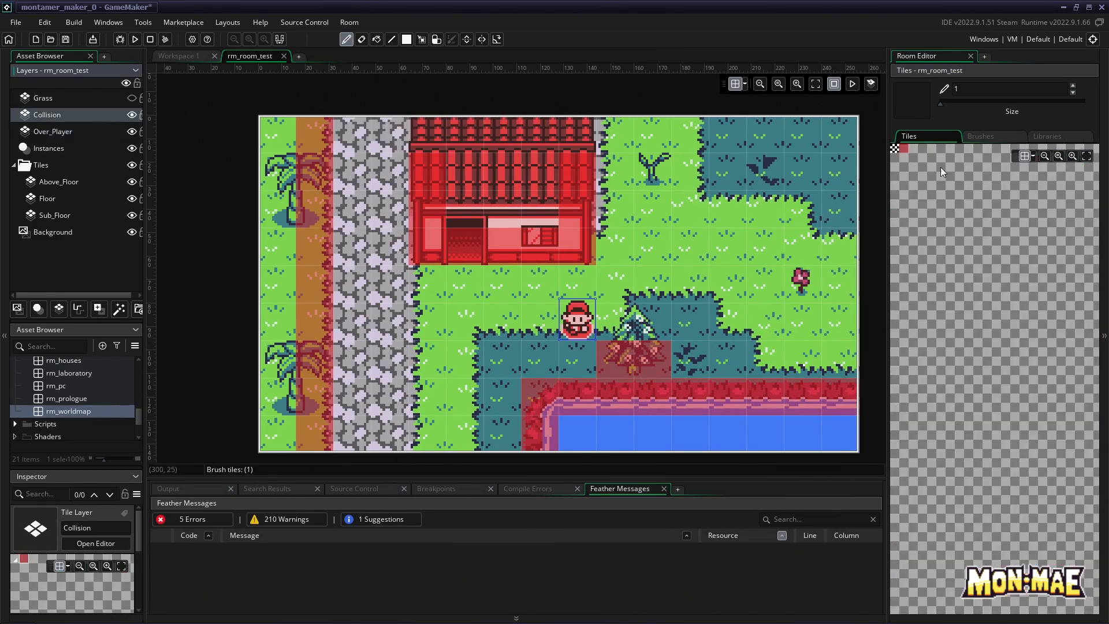
left_click(910, 151)
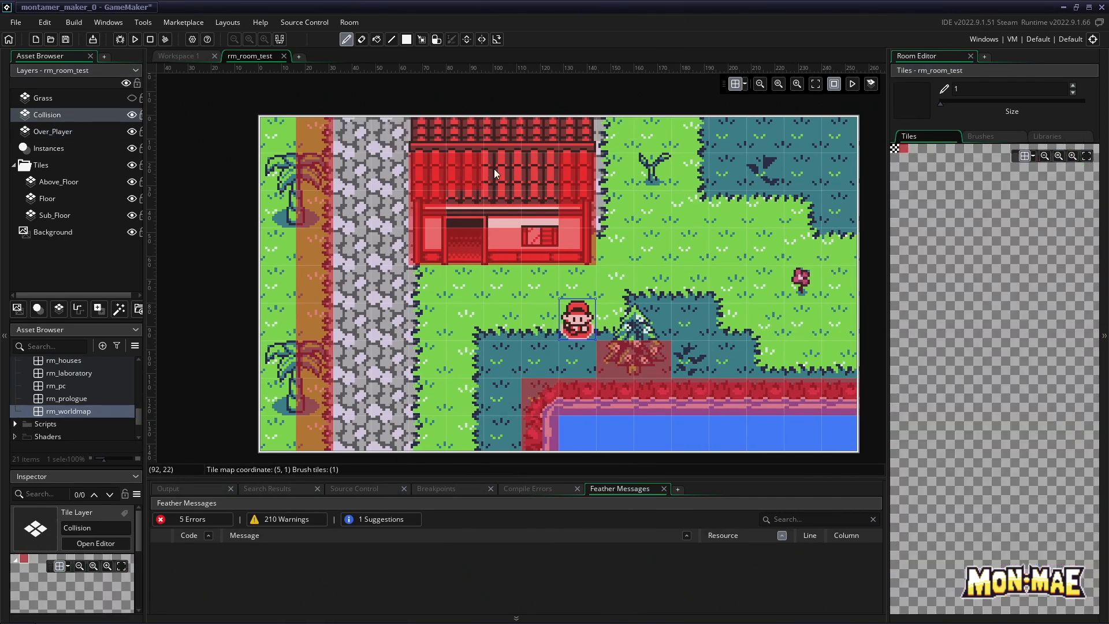
left_click(60, 148)
left_click_drag(580, 320, 578, 141)
left_click_drag(578, 141, 611, 141)
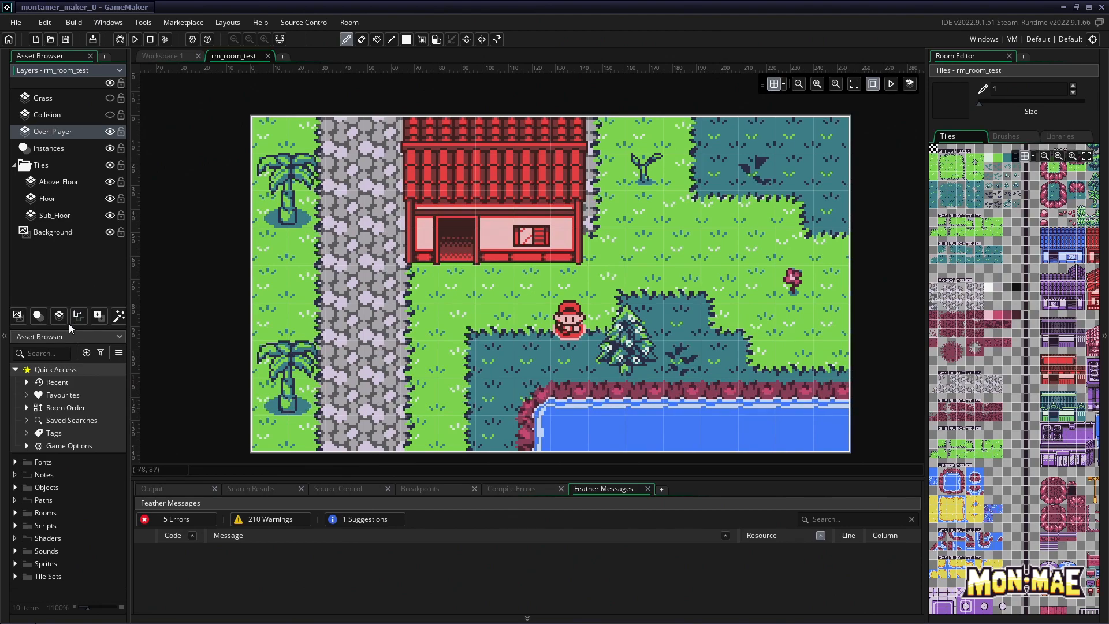
Step: Place an obj_door instance from the World Building objects on the Instances layer at the house's doorway, at (80, 48)
left_click_drag(68, 325, 69, 266)
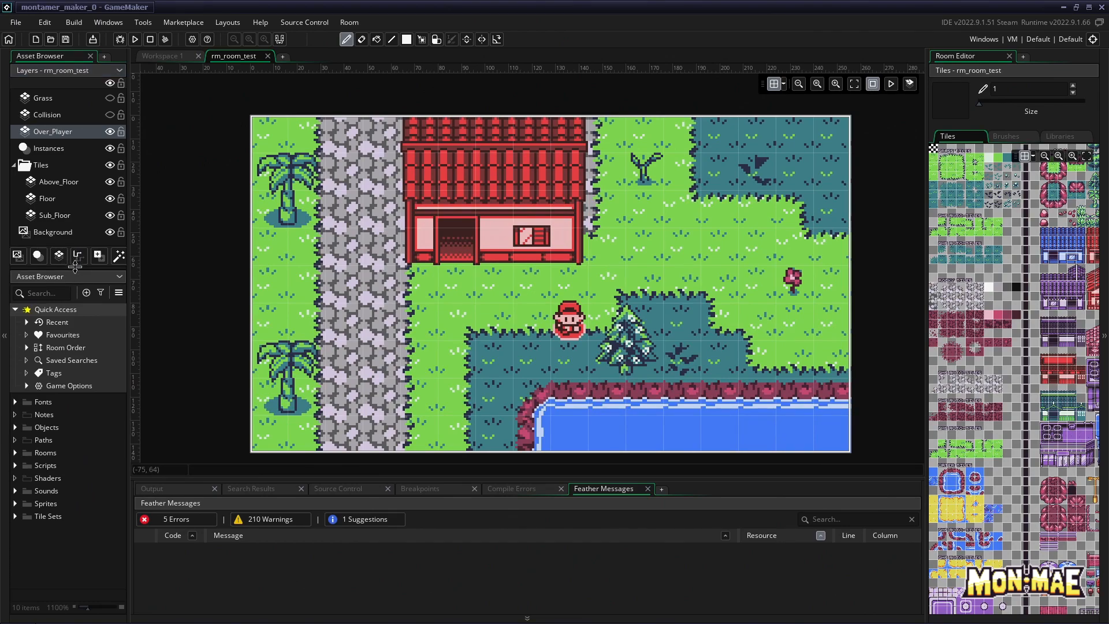
left_click(16, 428)
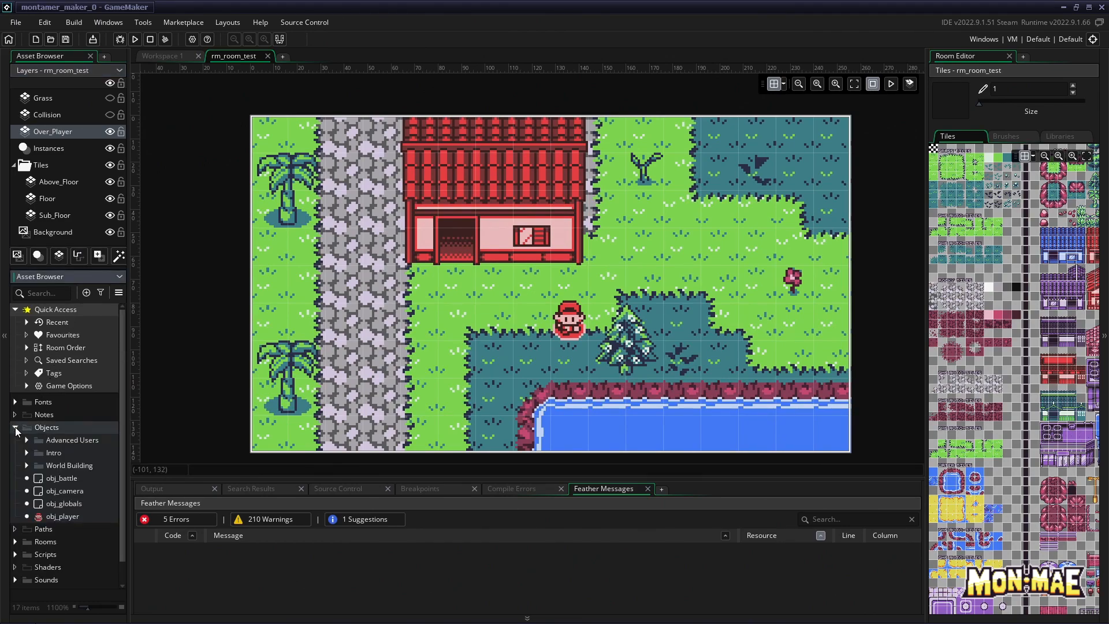
left_click(26, 466)
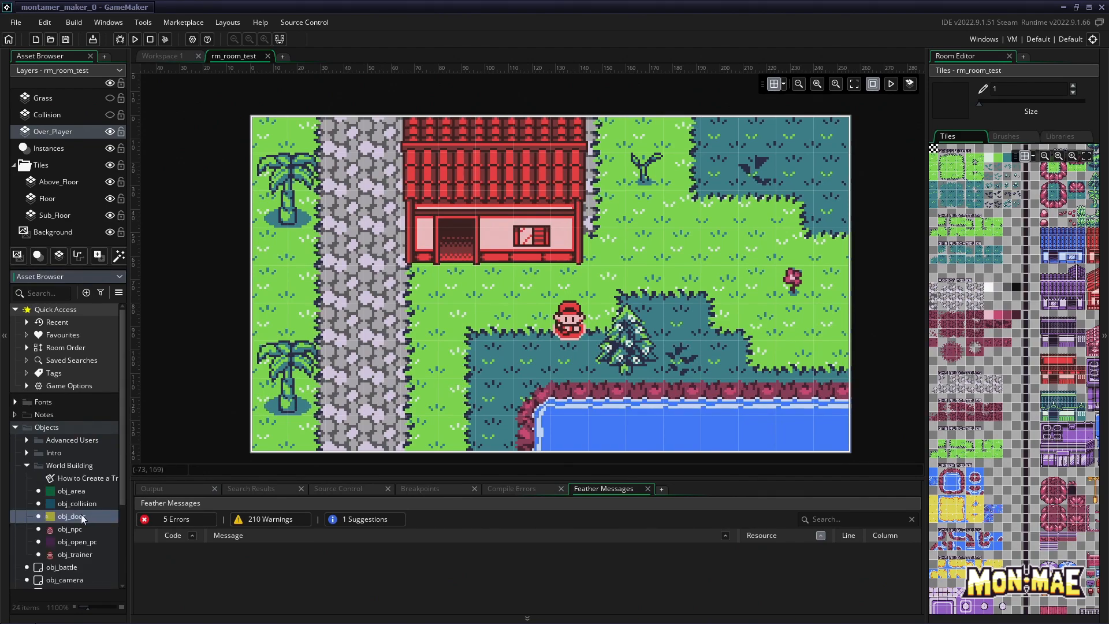
left_click(56, 147)
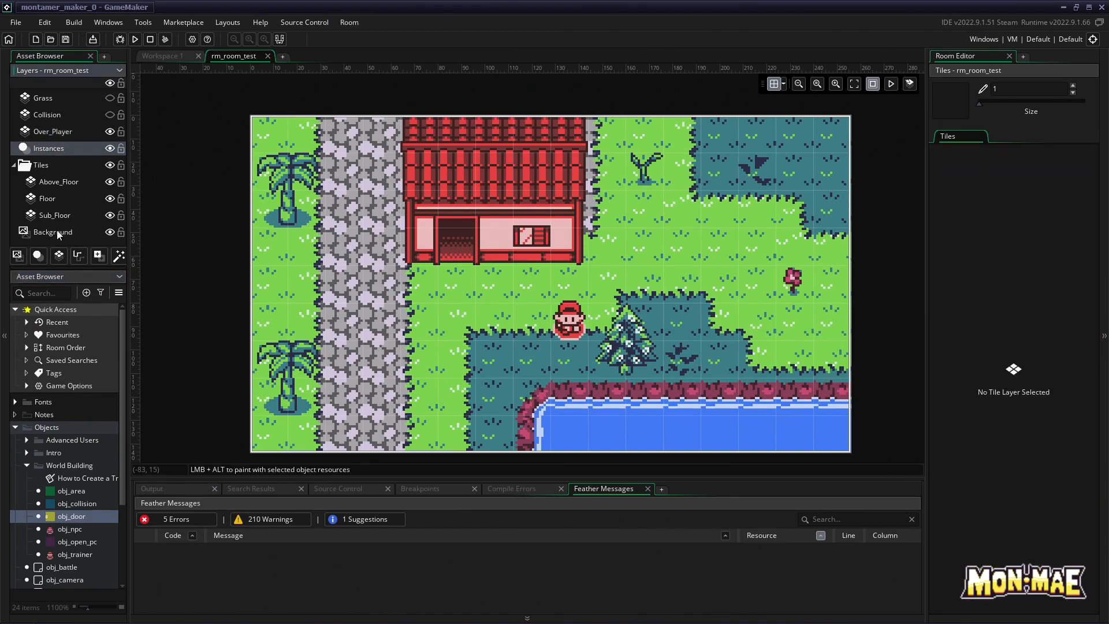
left_click_drag(72, 515, 475, 255)
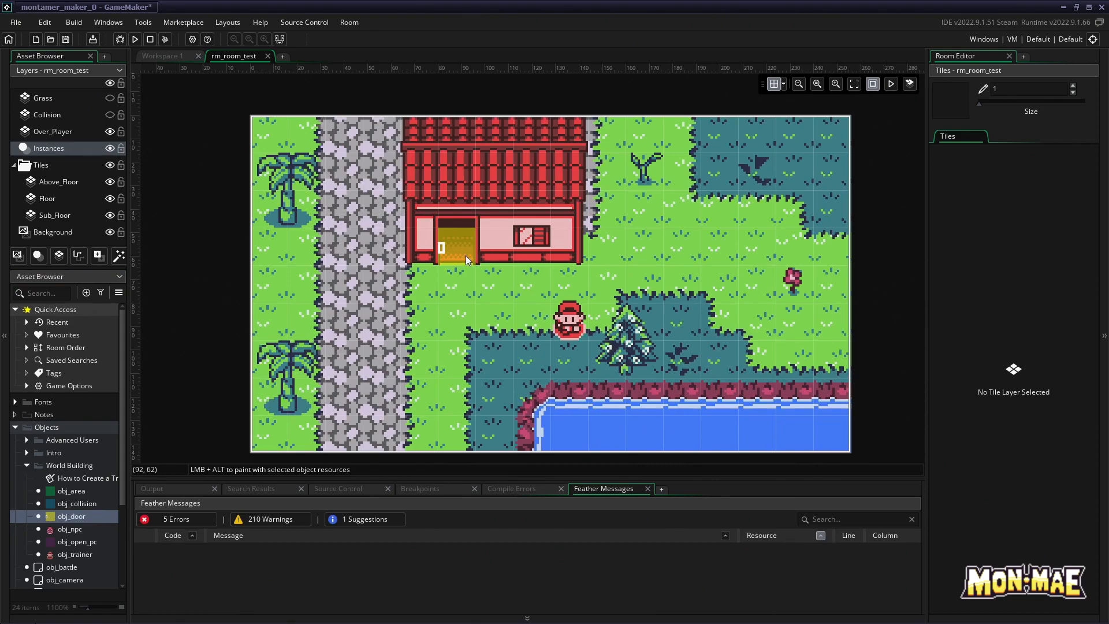
Step: Open the door instance's variables and enable overrides for room_to_go_to, x_offset and y_offset
double_click(462, 244)
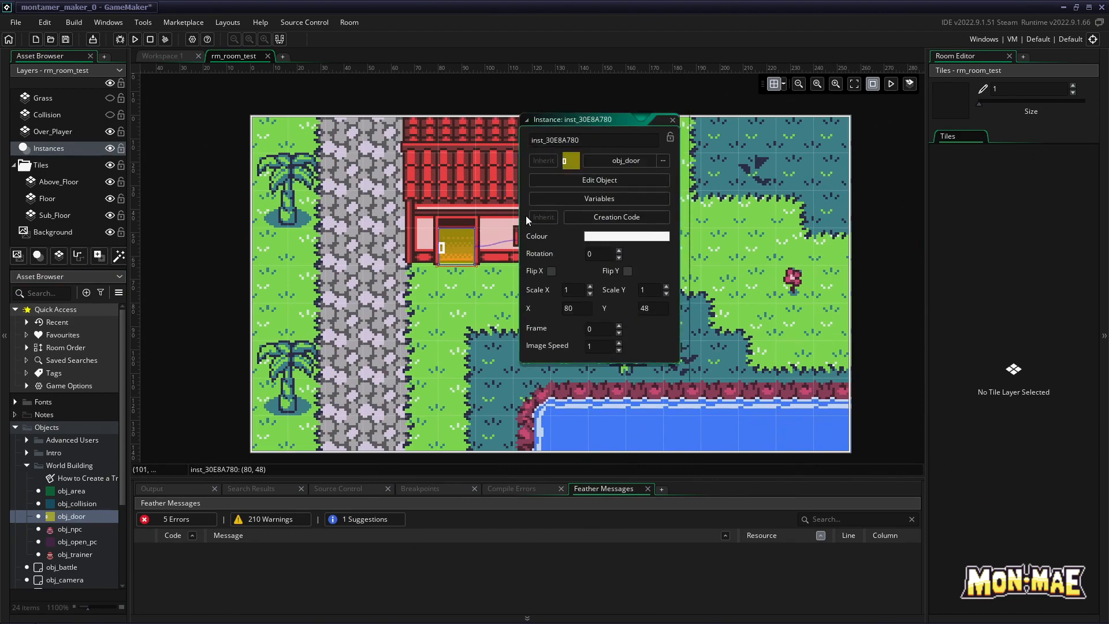
left_click(579, 200)
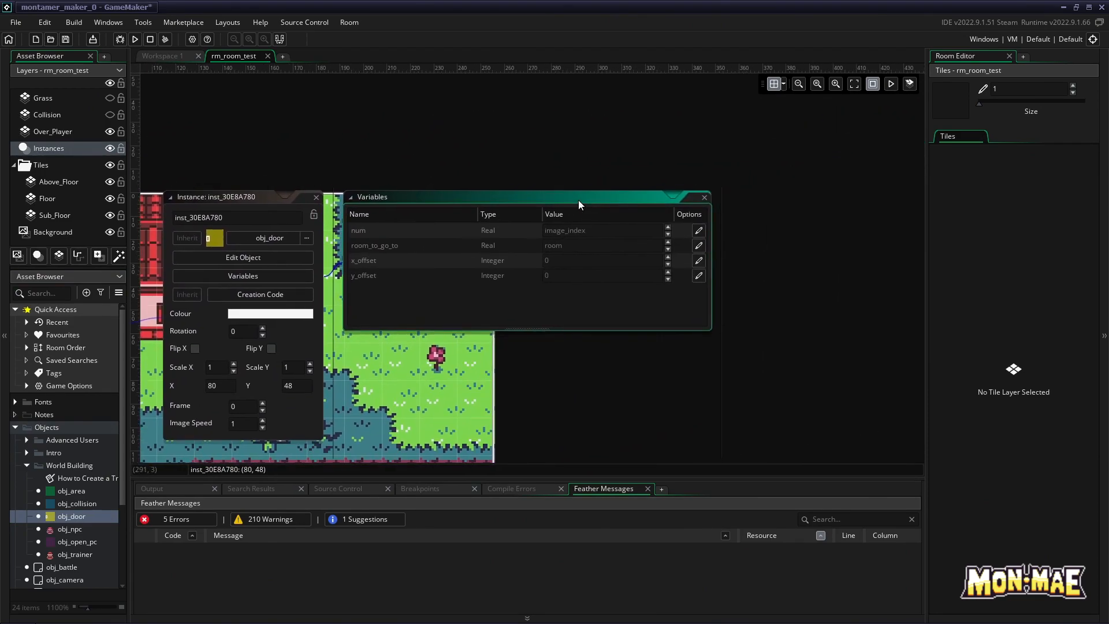
left_click(699, 245)
left_click_drag(581, 244, 533, 244)
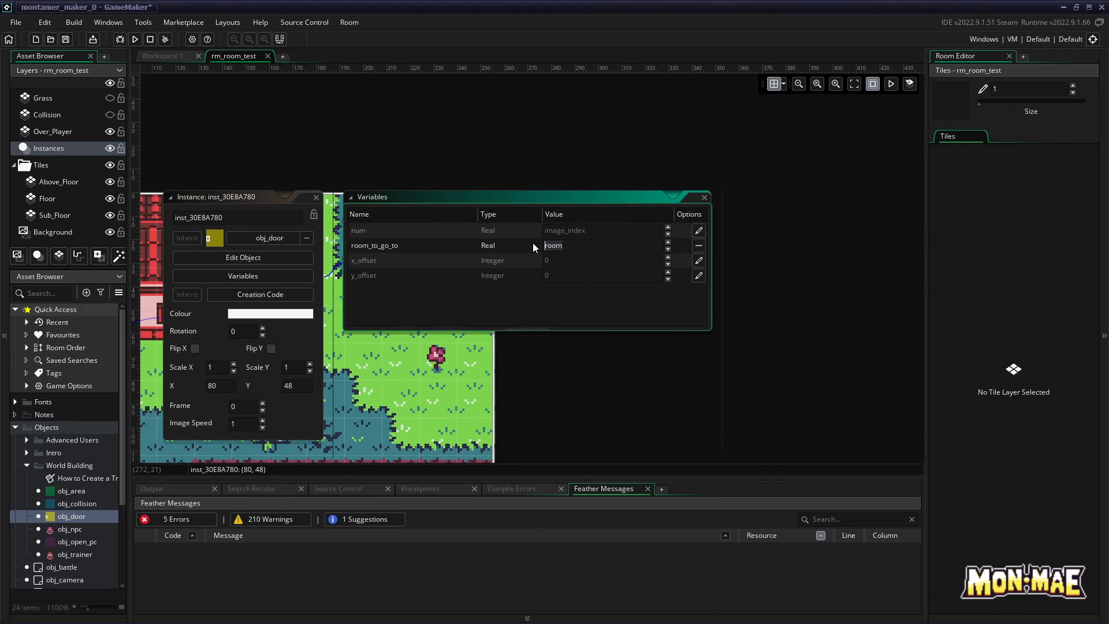
left_click(698, 260)
left_click(699, 275)
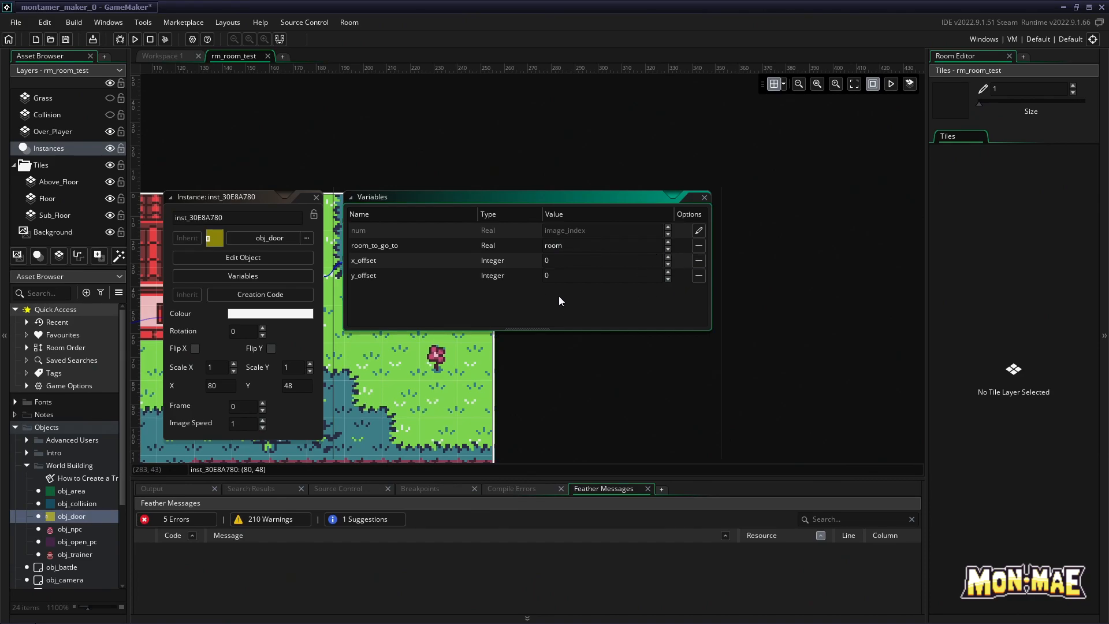